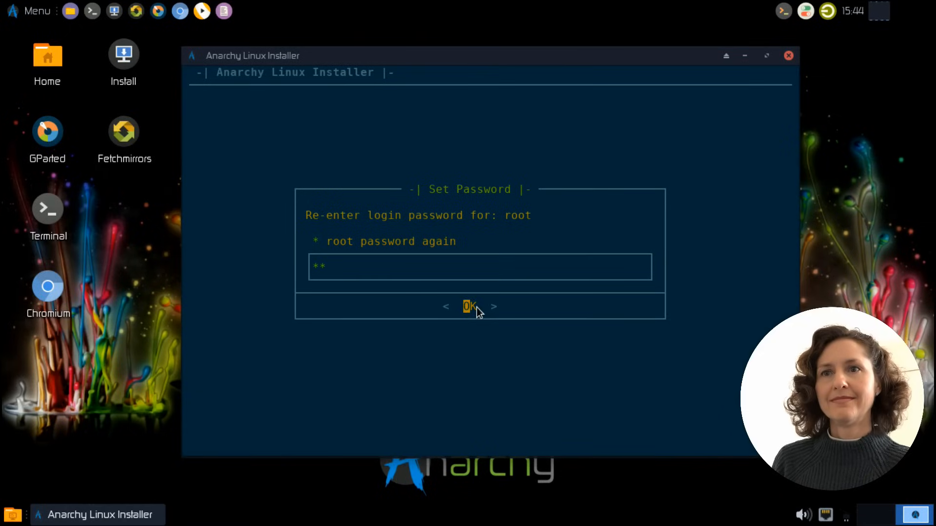
Confirm the re-entered root password and start adding a new user account
click(469, 308)
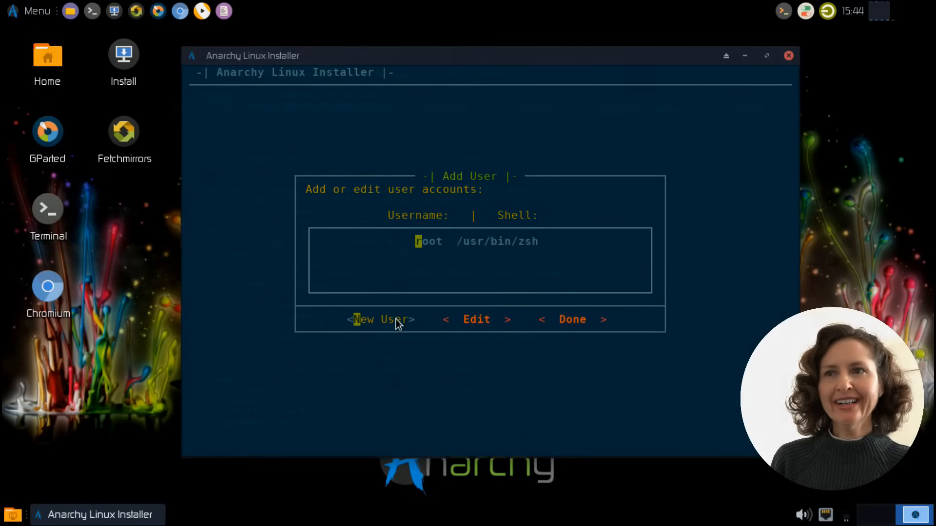
click(397, 322)
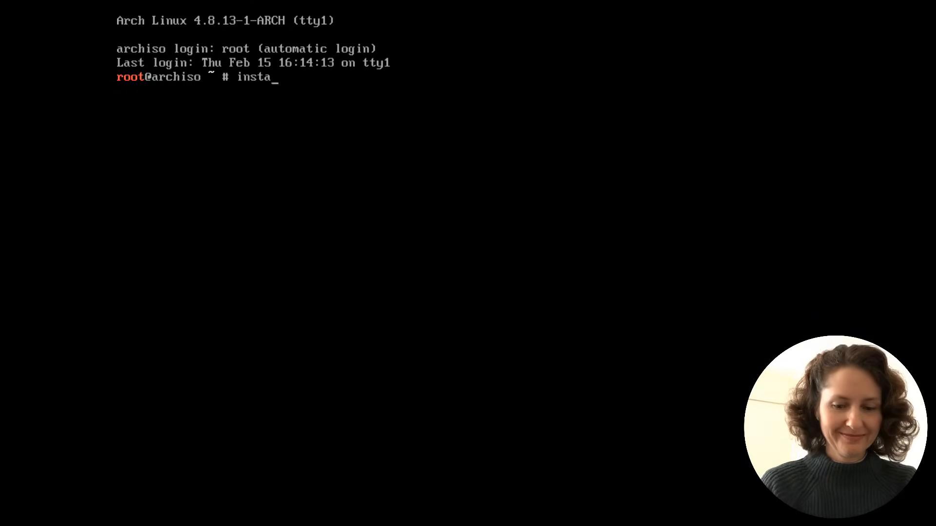
Try to run the command "install arch linux!" at the archiso root prompt
text(ll arch linix)
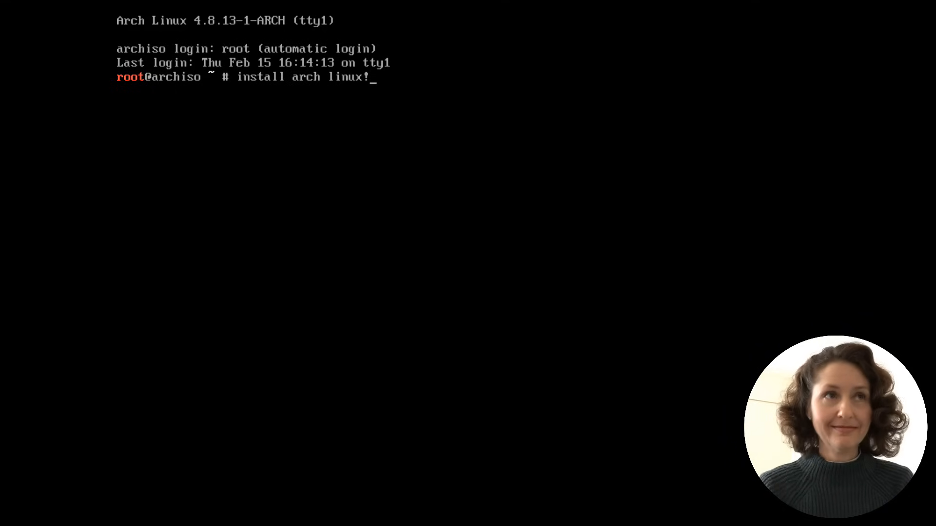
key(Return)
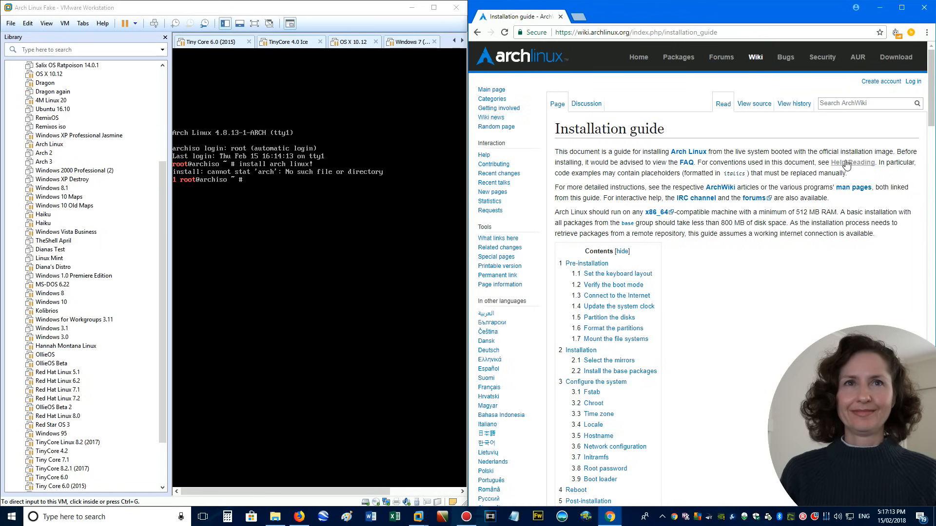
Look through the ArchWiki Installation guide from pre-installation to post-installation and return to its contents list
scroll(767, 218, down, 3)
scroll(768, 218, down, 7)
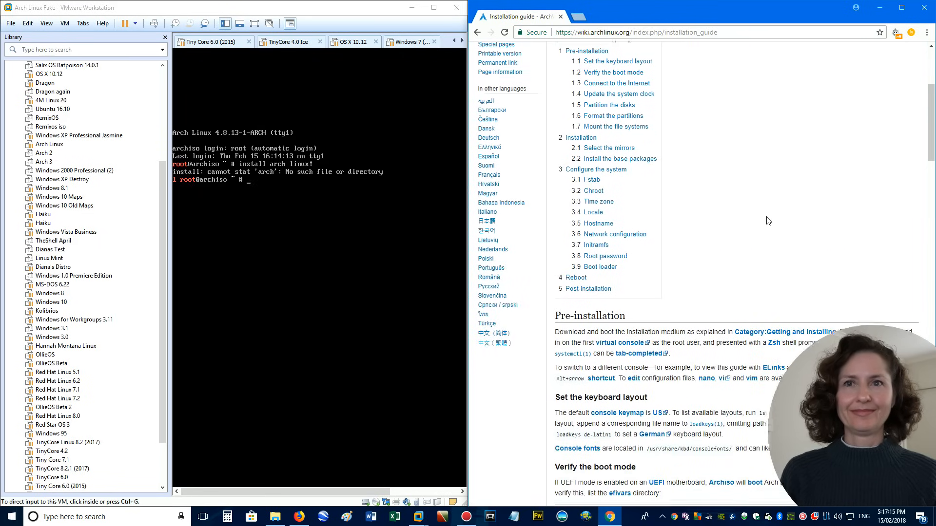
scroll(768, 217, down, 3)
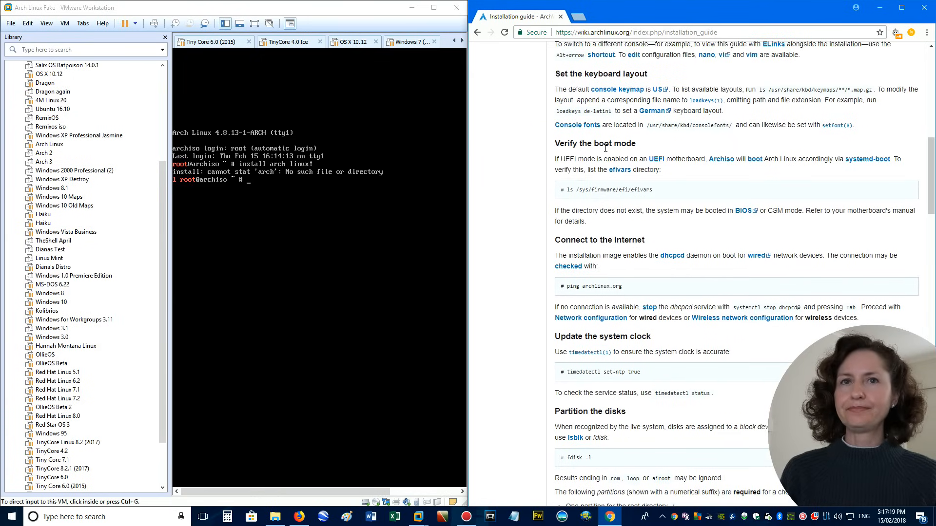
scroll(629, 146, down, 2)
scroll(632, 144, down, 4)
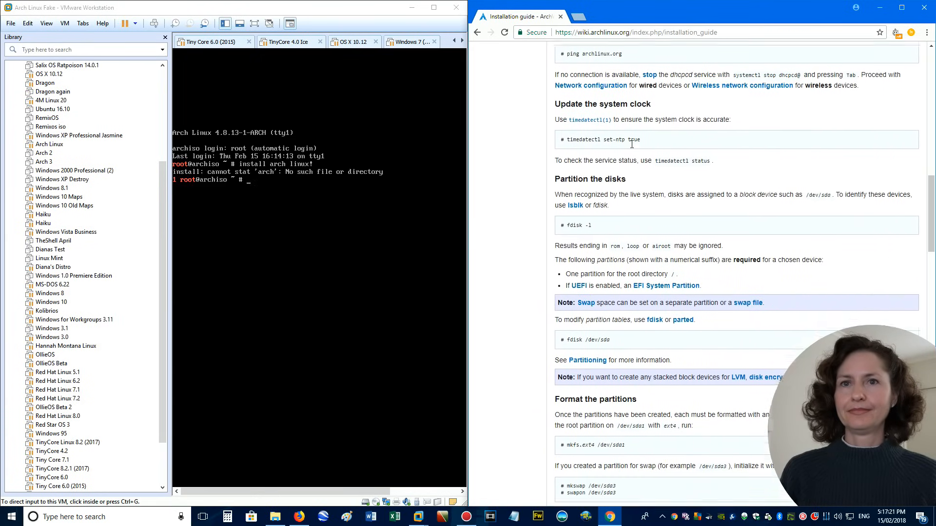
scroll(633, 148, down, 6)
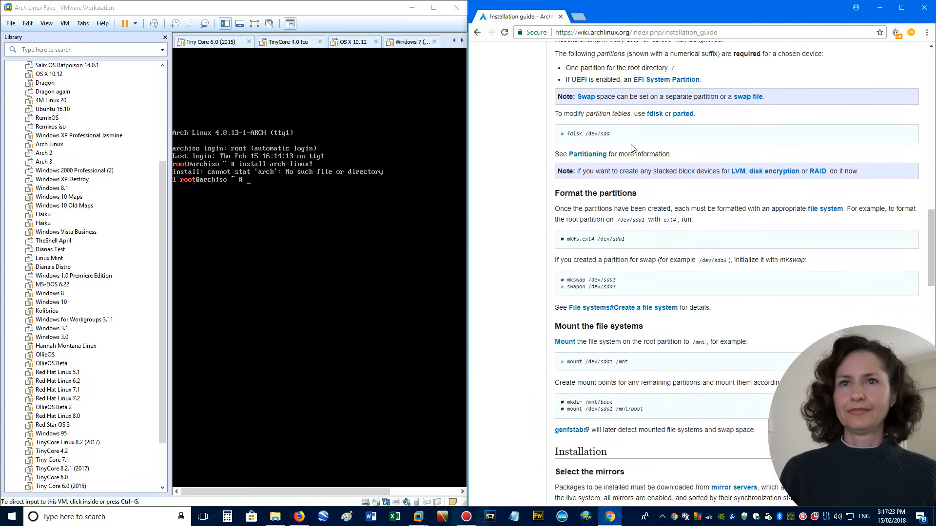
scroll(633, 149, down, 4)
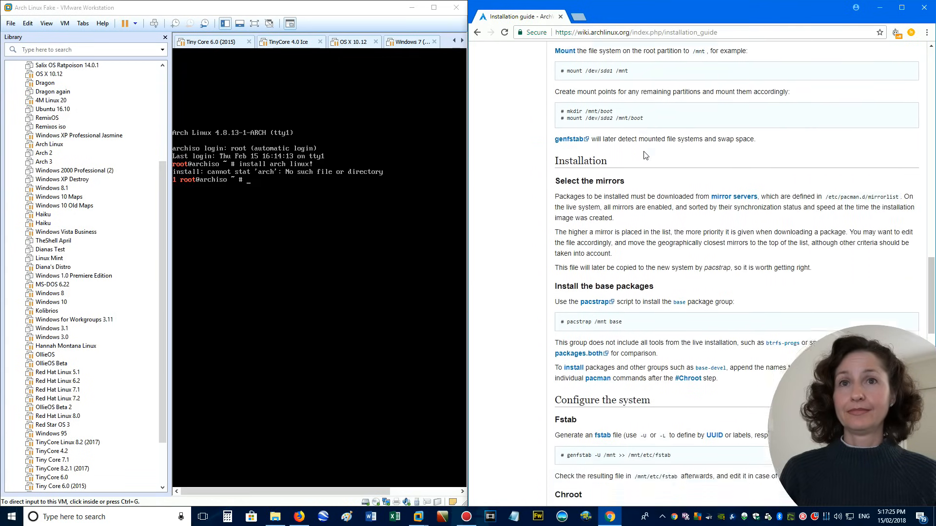
scroll(634, 146, down, 4)
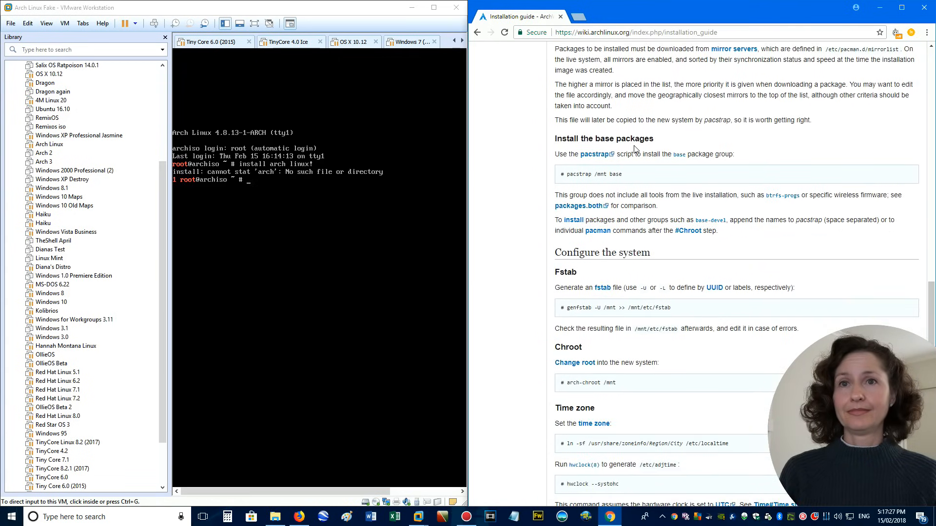
scroll(646, 112, down, 3)
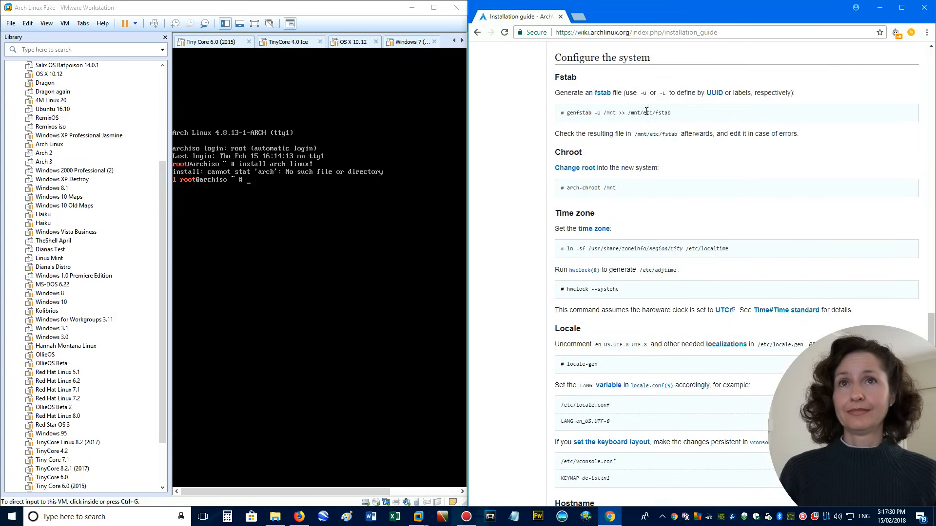
scroll(629, 88, down, 1)
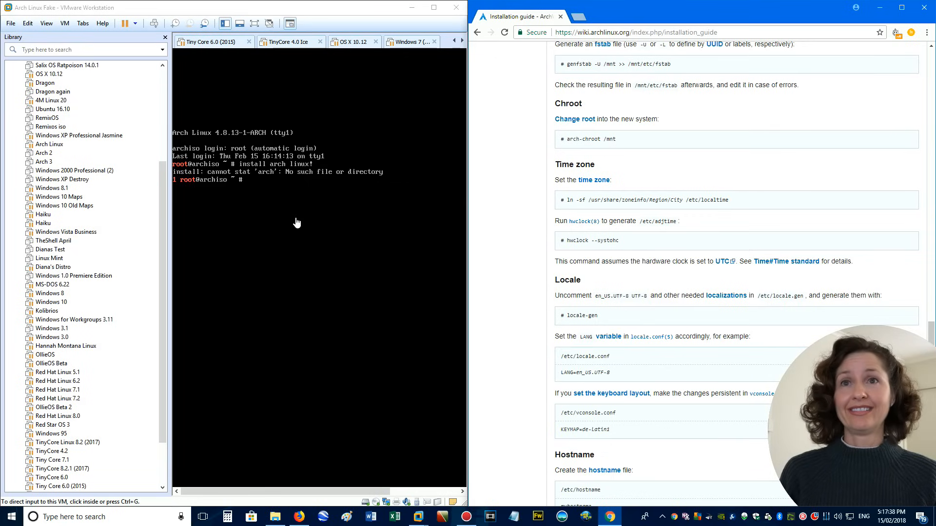
scroll(540, 145, down, 3)
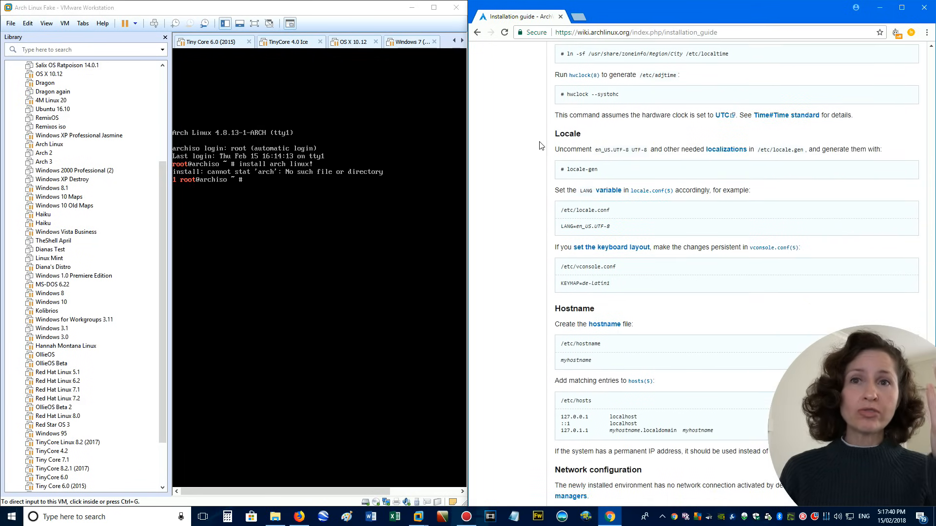
scroll(539, 145, down, 6)
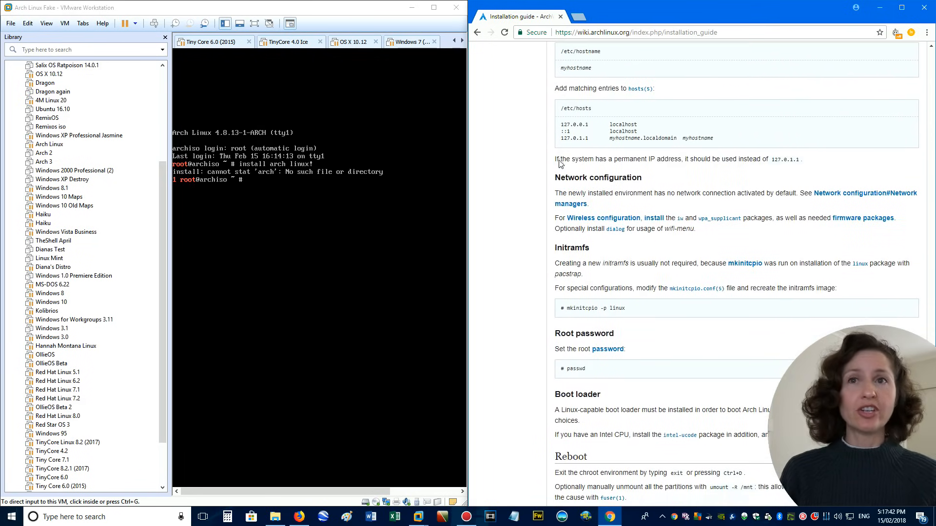
scroll(559, 160, down, 4)
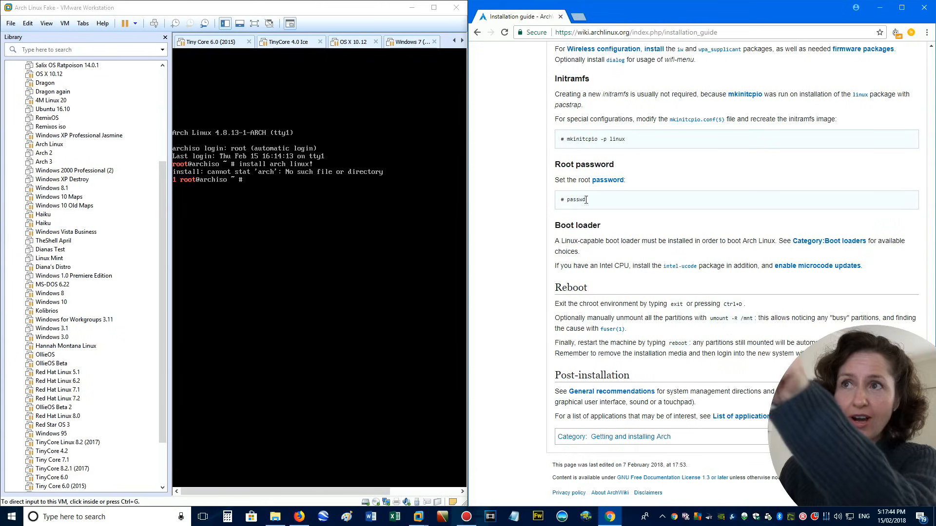
scroll(602, 235, up, 1)
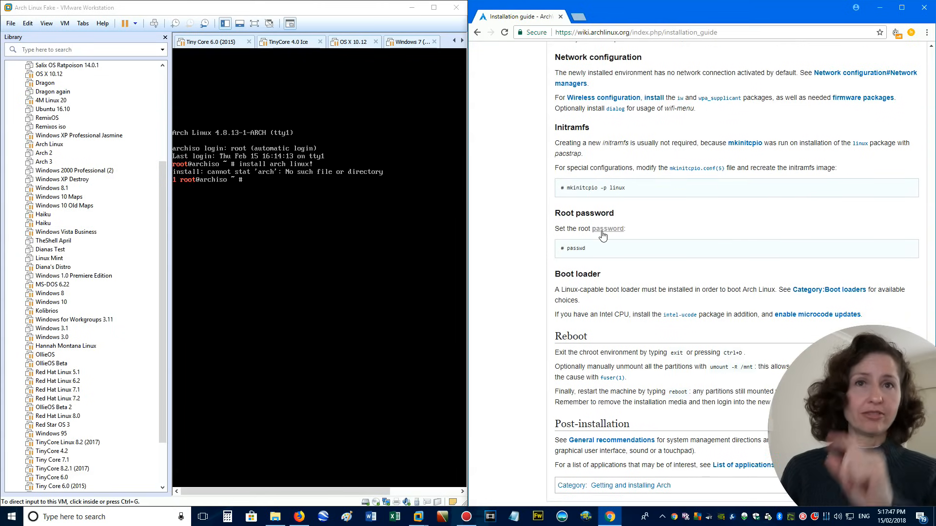
scroll(602, 236, up, 20)
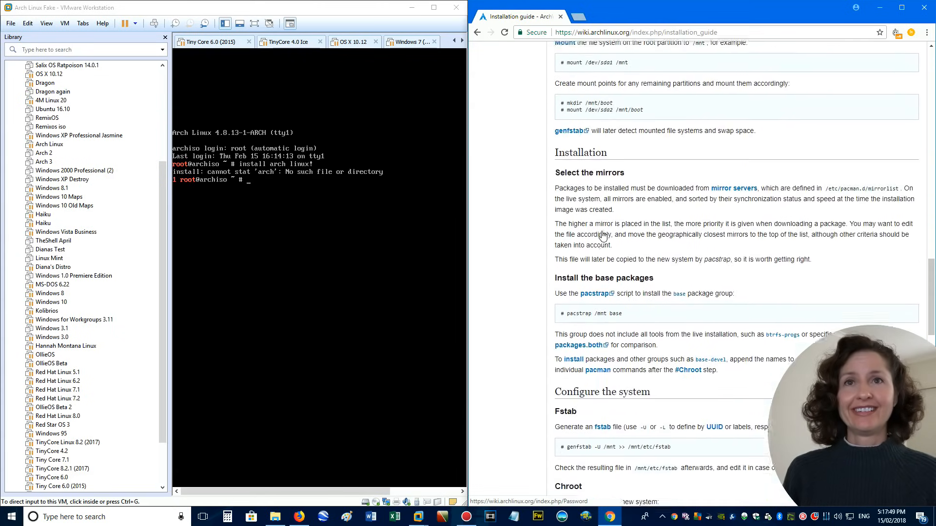
scroll(603, 236, up, 15)
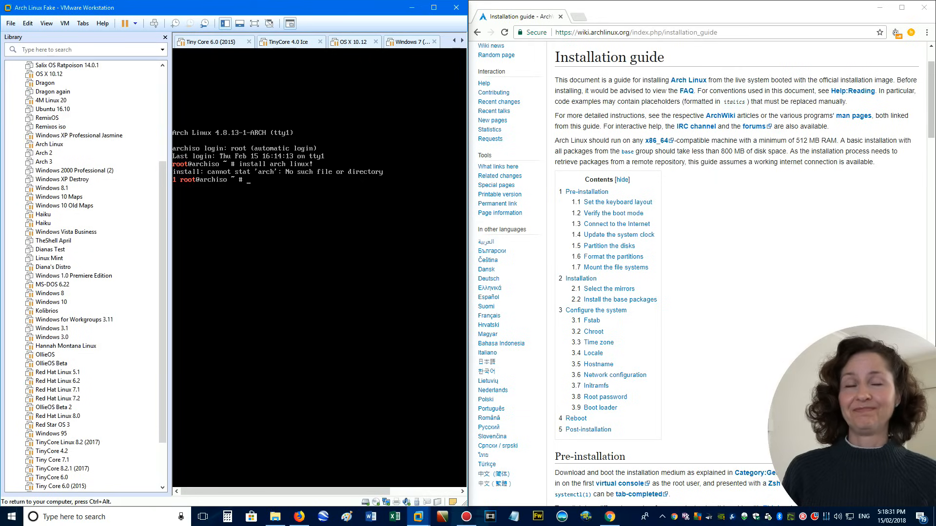
Search Google for "anarchy arch" and open the Anarchy Linux website to read its description of the distribution
key(ctrl+alt)
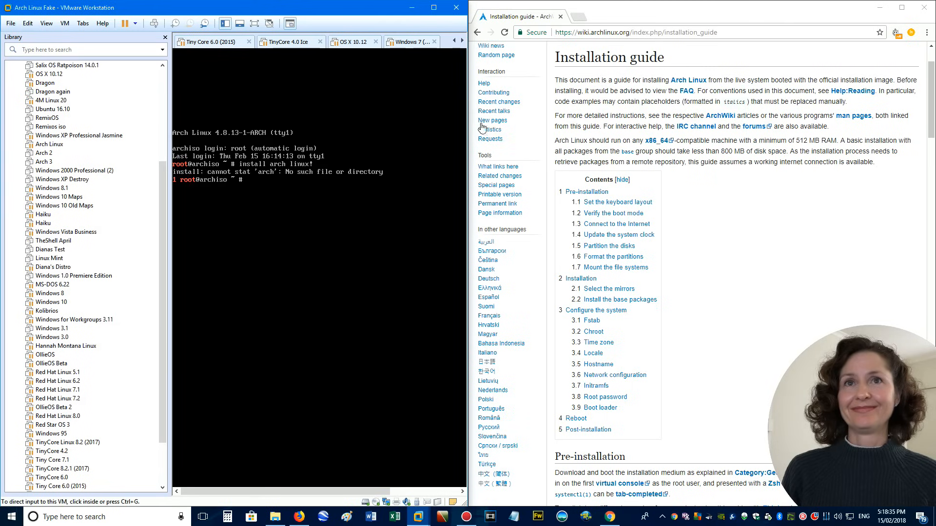
click(716, 34)
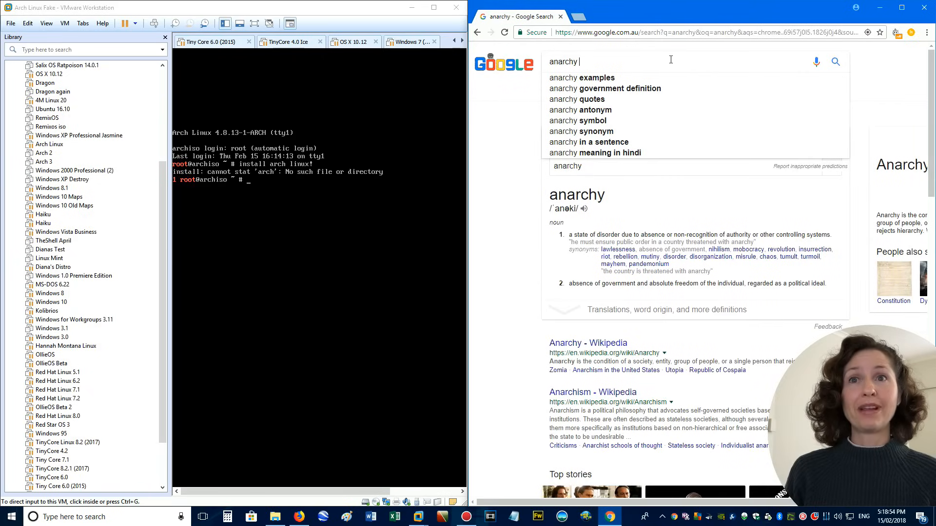
text(ana)
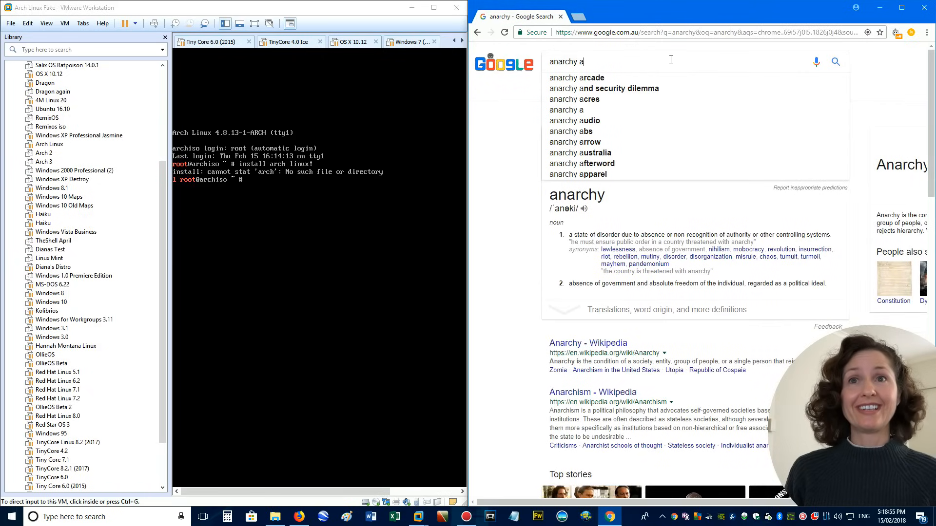
text(rch)
key(Return)
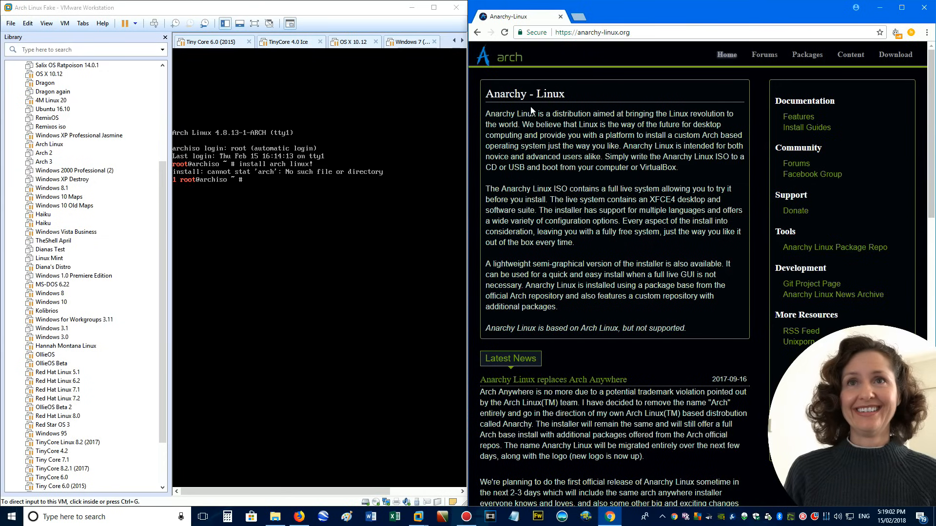
drag(486, 116, 535, 116)
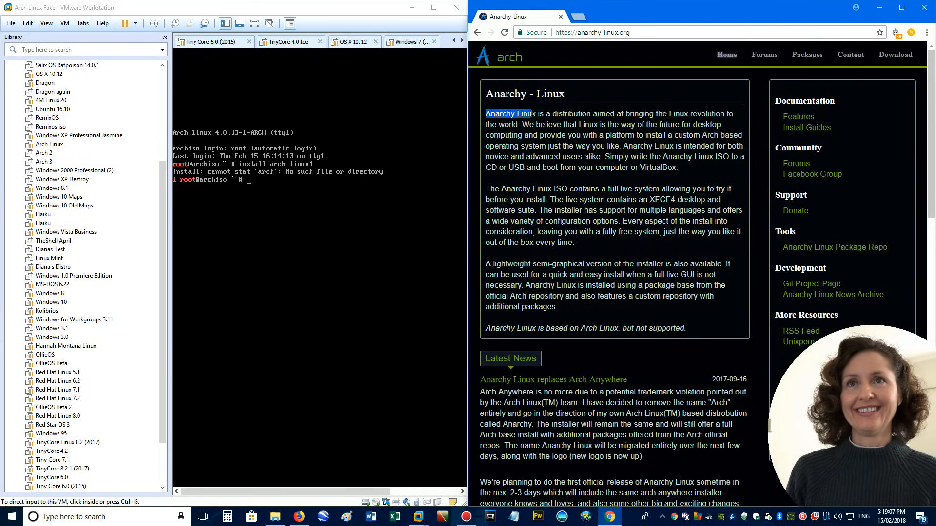
click(535, 115)
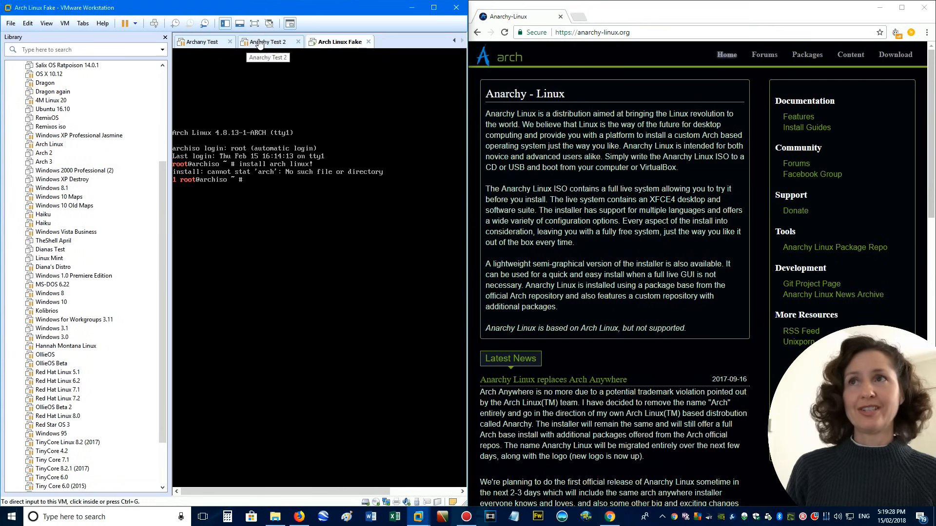
Switch to VMware Workstation and resume the Anarchy Test 2 virtual machine
click(259, 42)
click(313, 43)
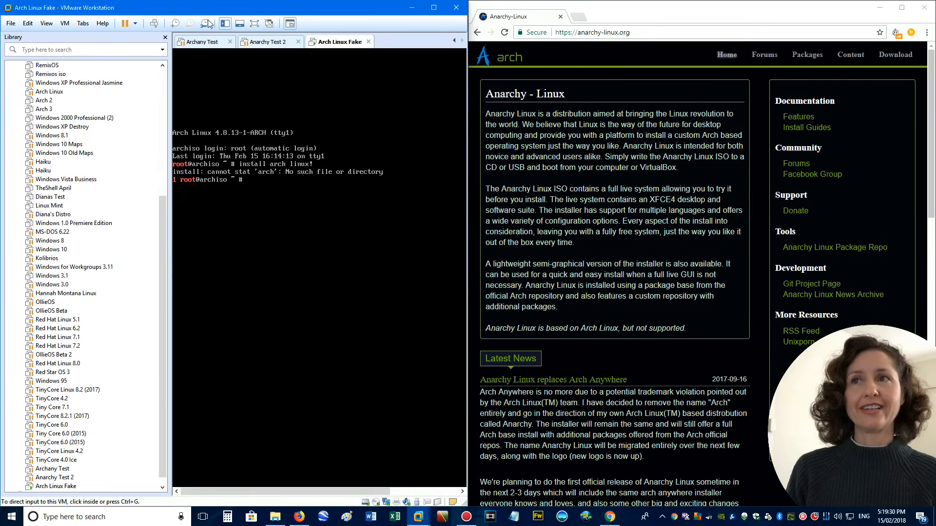
click(269, 42)
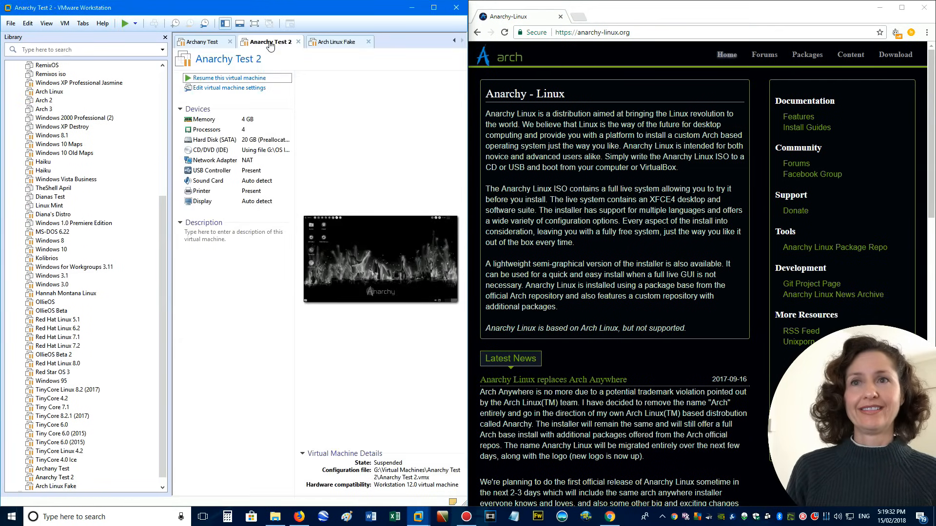
click(236, 78)
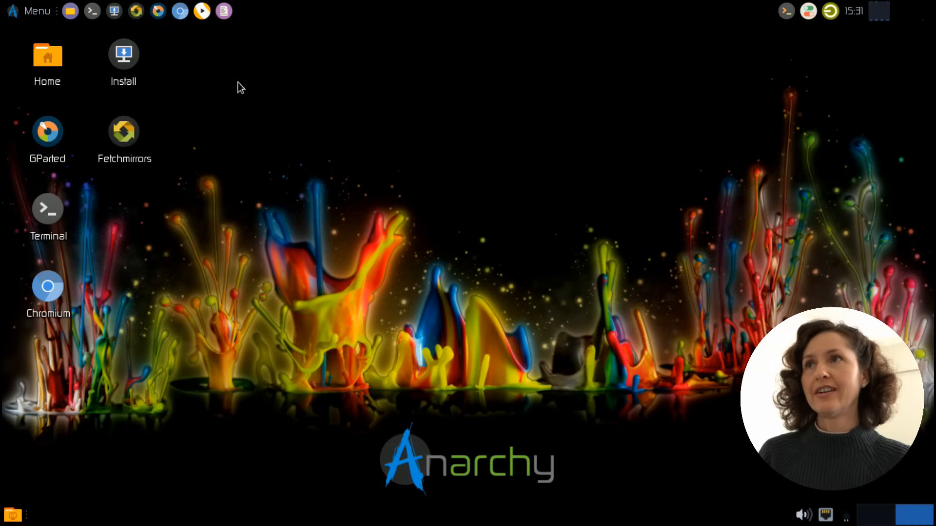
Launch the Anarchy Linux installer from the desktop in English and begin the install process
mouse_move(123, 60)
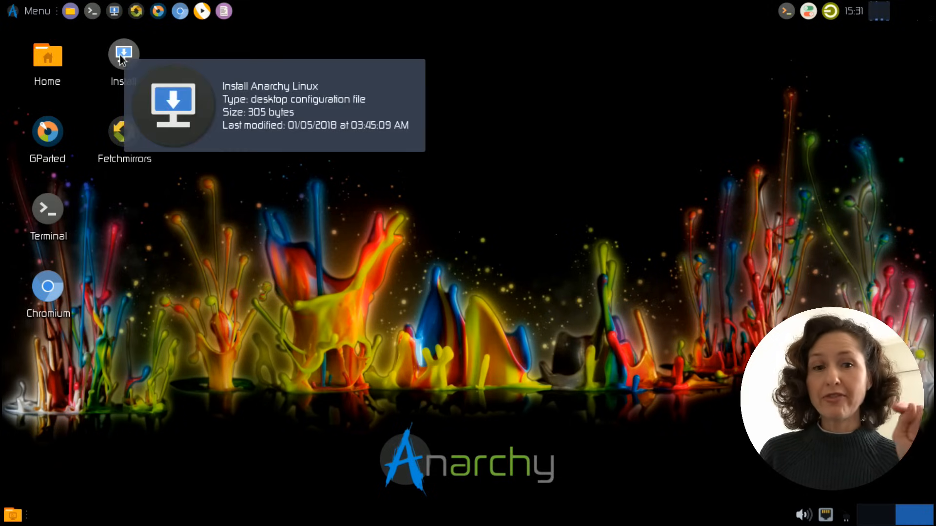
click(122, 59)
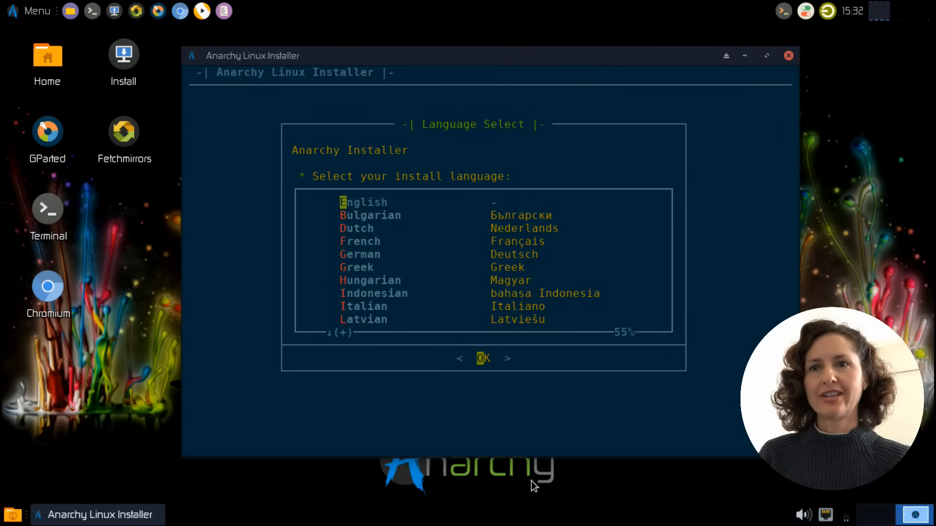
click(484, 362)
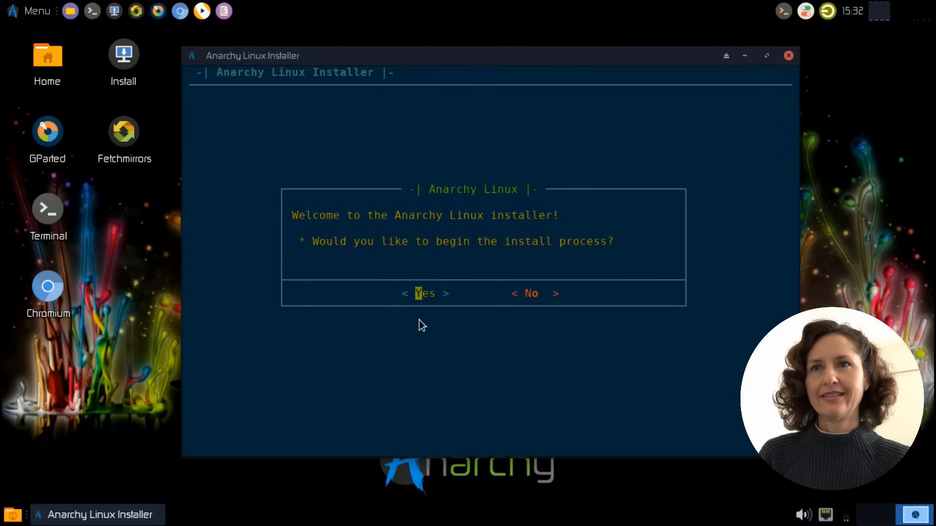
click(426, 295)
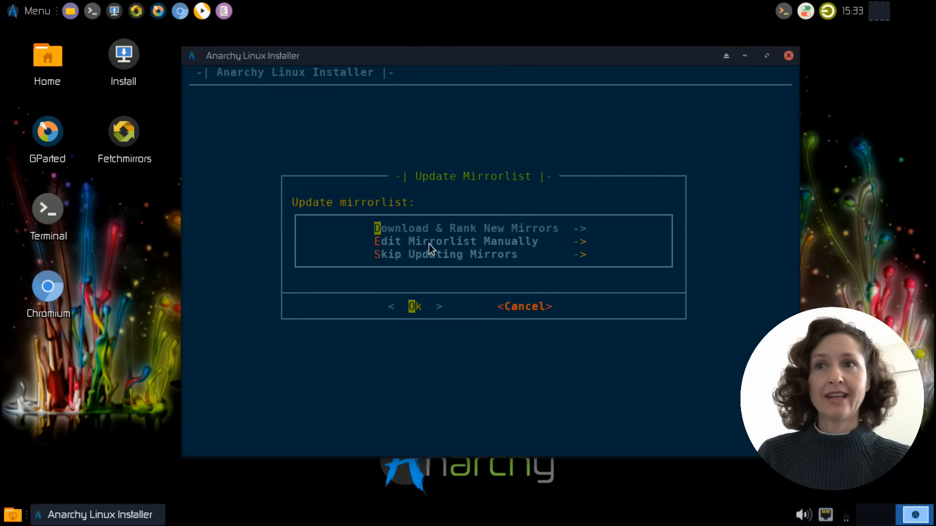
Download and rank new mirrors for Australia (AU) and accept the us (United States) key-map
key(Return)
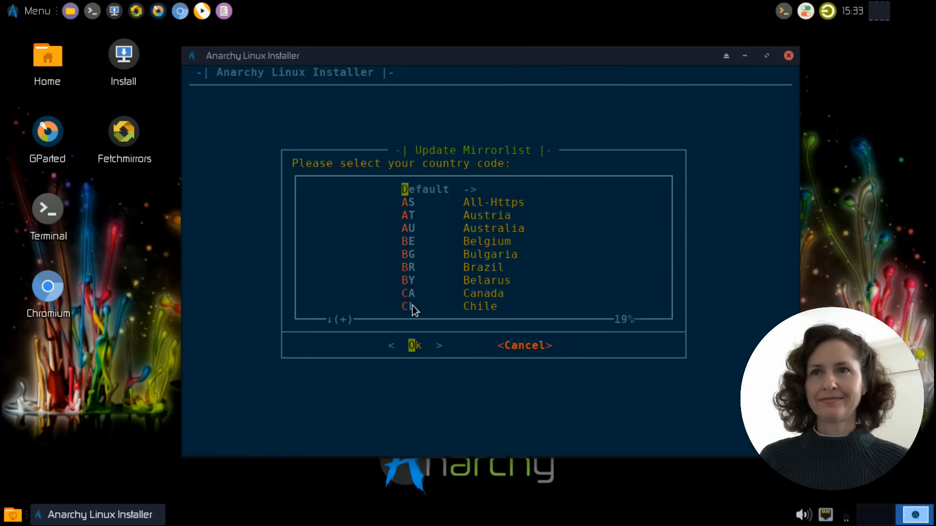
click(409, 229)
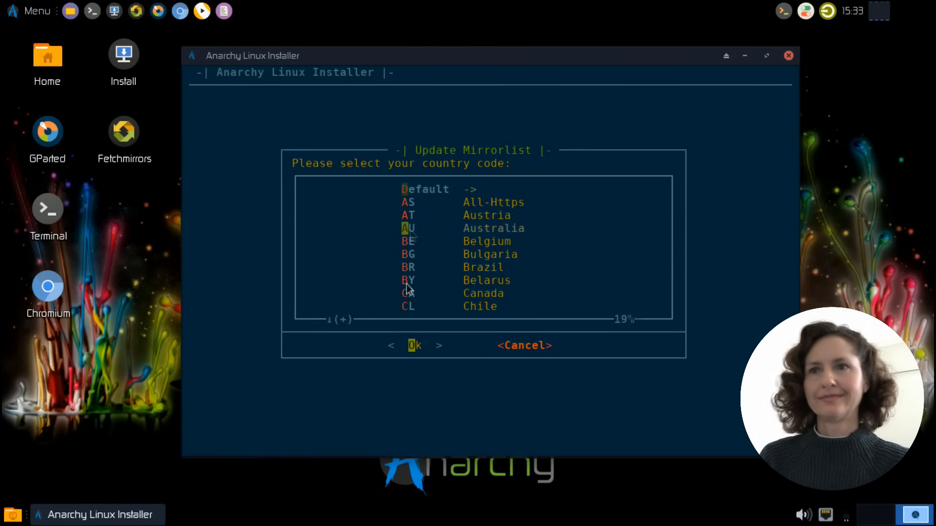
click(417, 344)
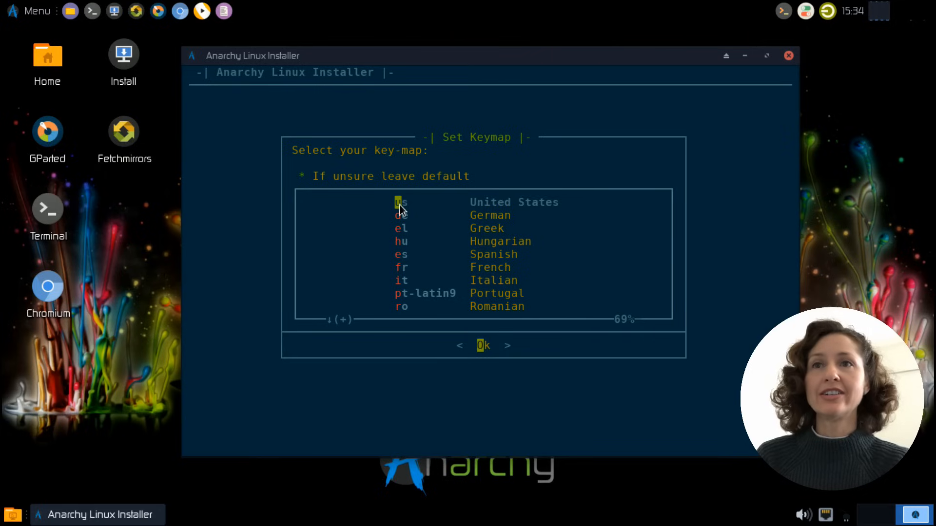
click(483, 346)
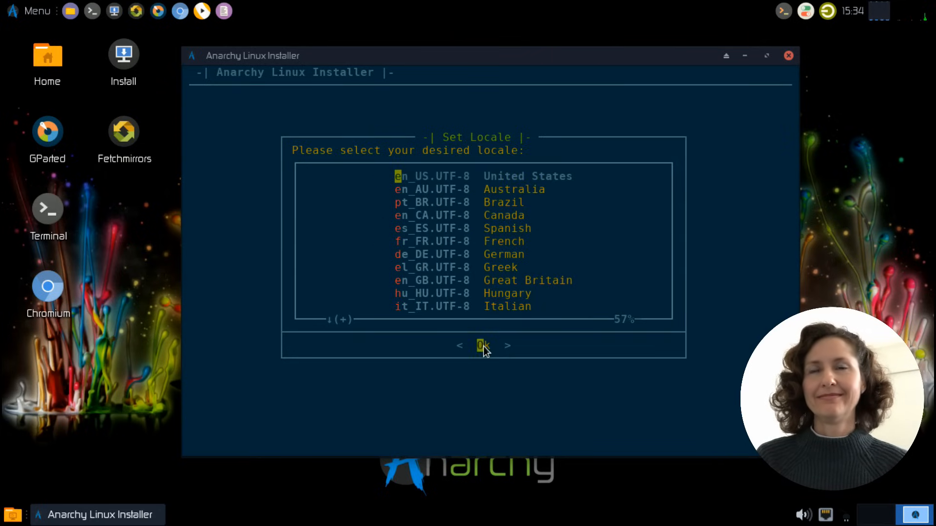
Set the locale to en_AU.UTF-8 (Australia) and choose Australia as the time zone
key(Down)
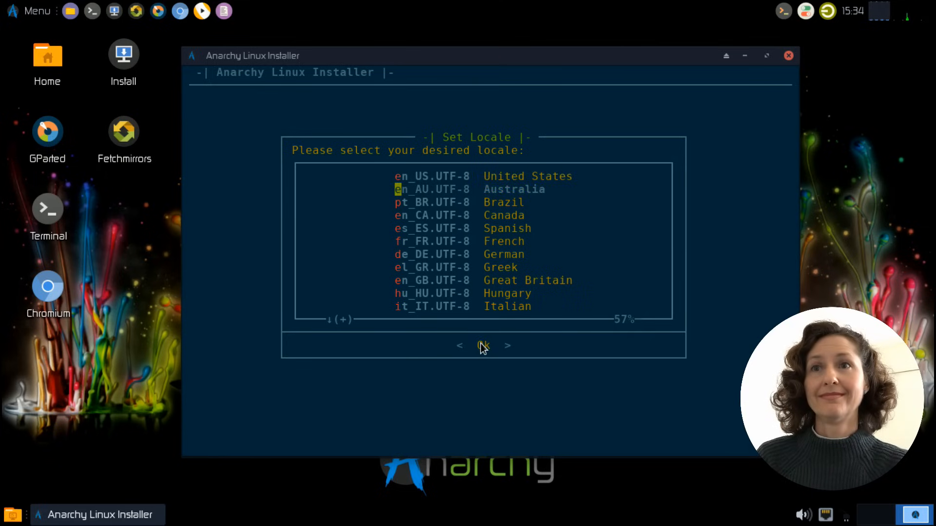
key(Return)
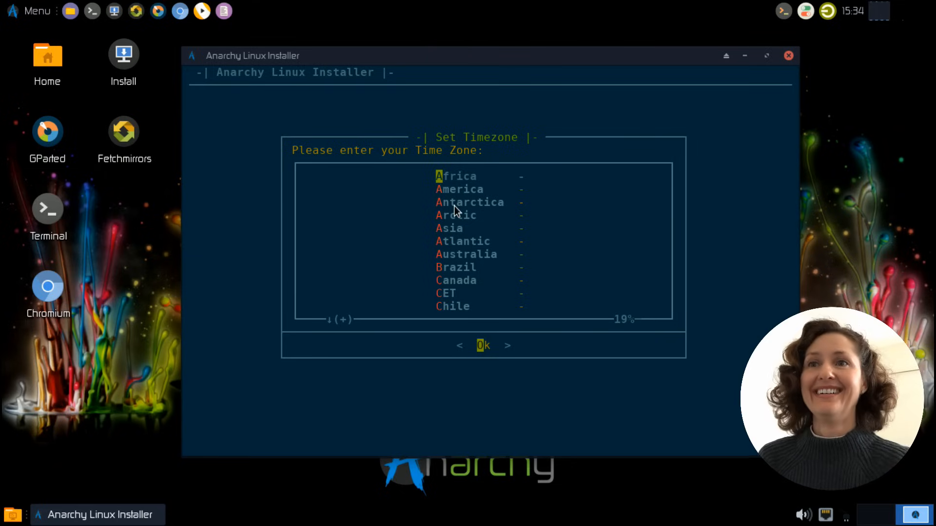
click(450, 256)
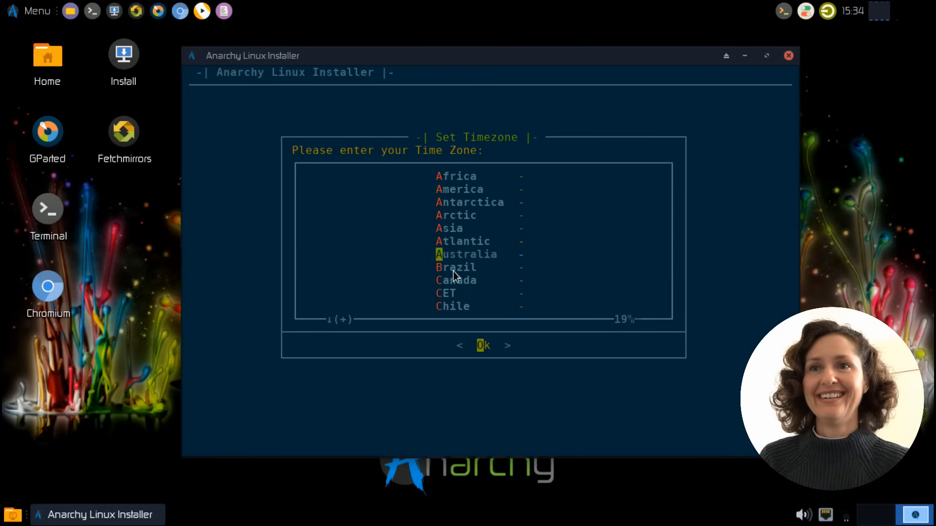
key(Return)
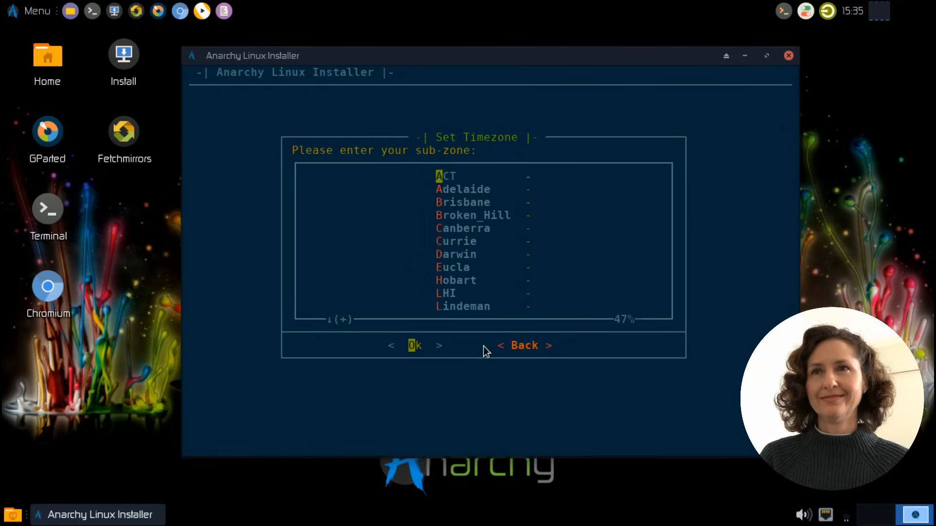
Look through the full list of Australian time zone sub-zones, from ACT to Yancowinna
click(330, 320)
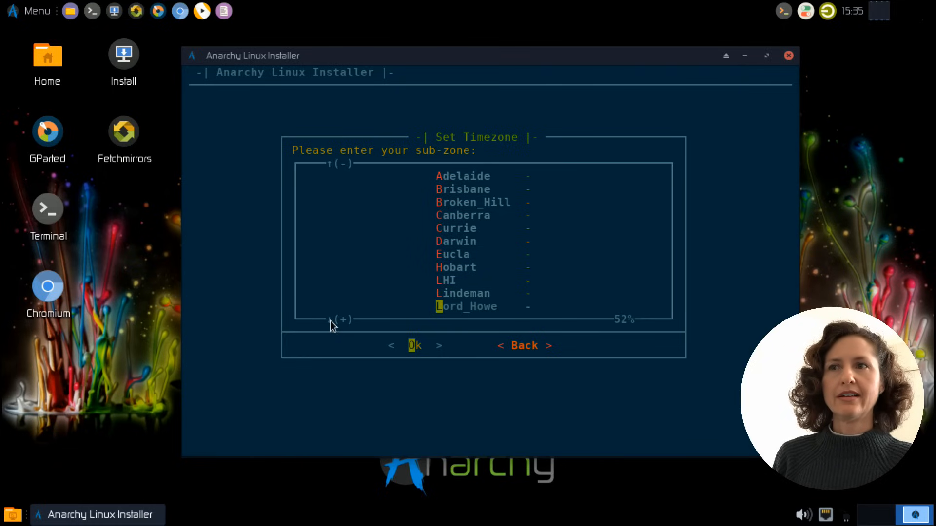
click(330, 321)
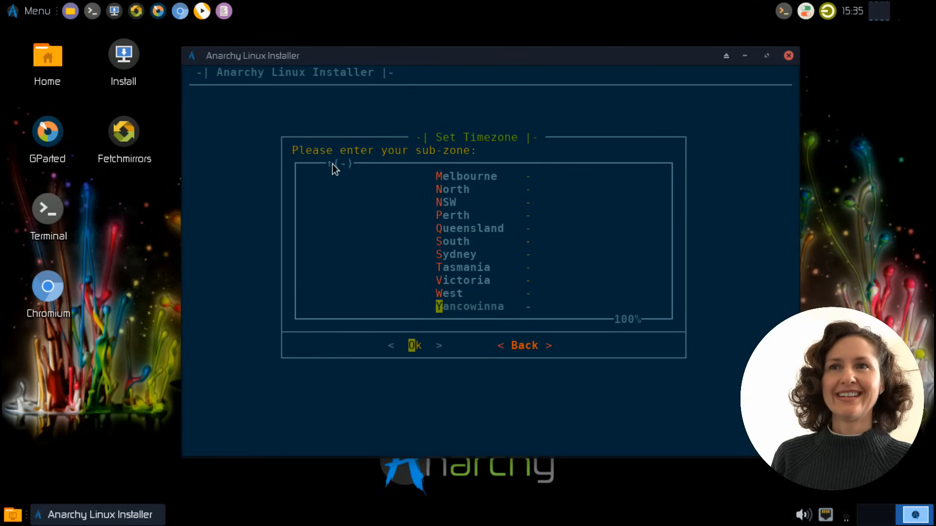
click(457, 268)
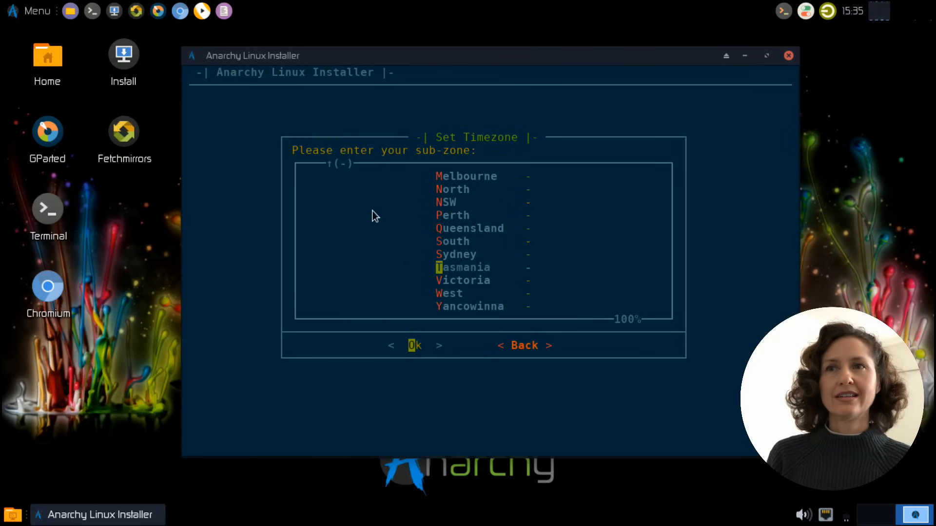
click(331, 165)
click(332, 166)
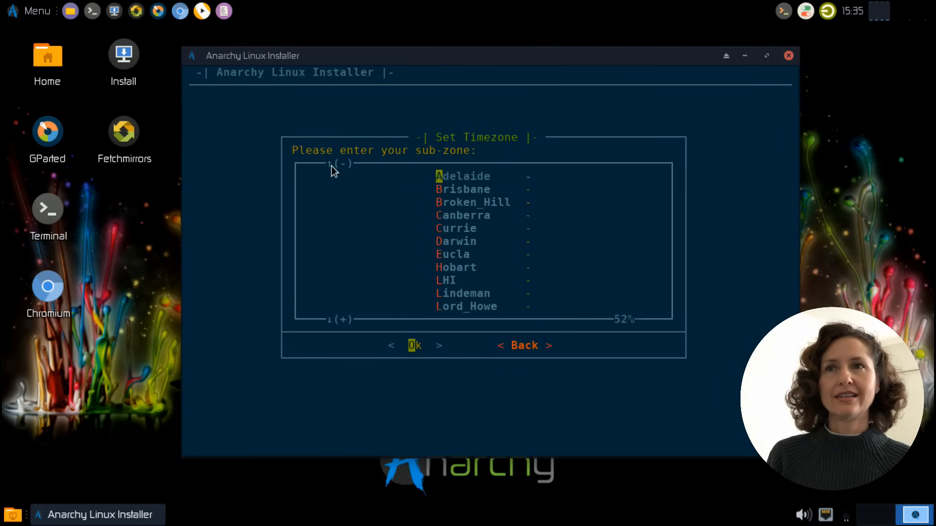
click(329, 163)
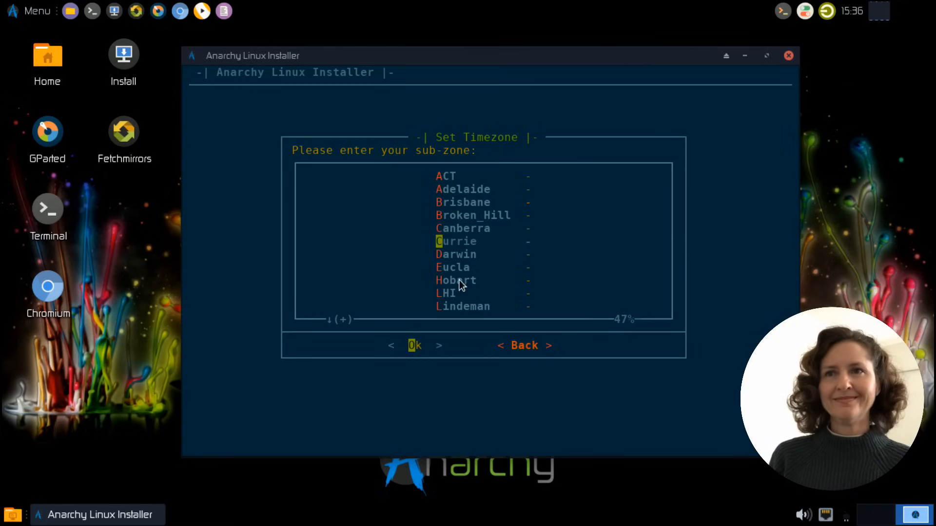
click(465, 268)
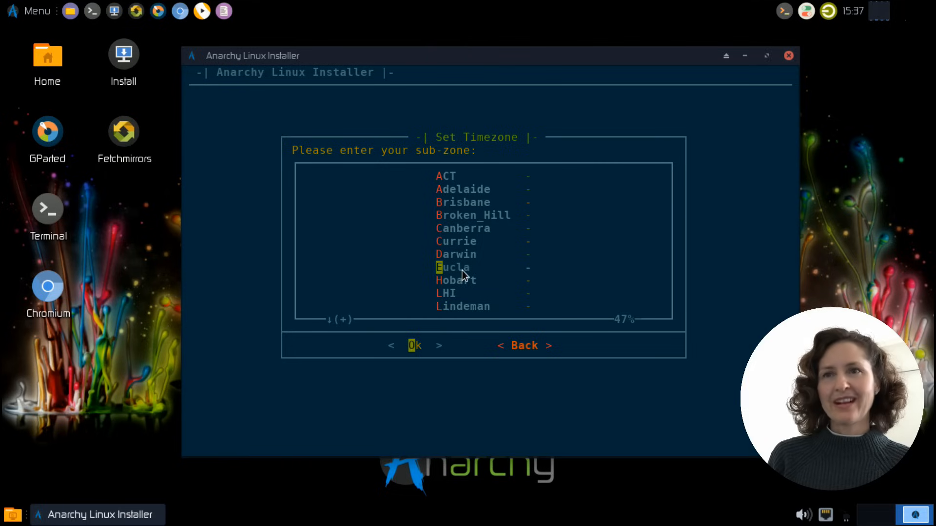
click(444, 295)
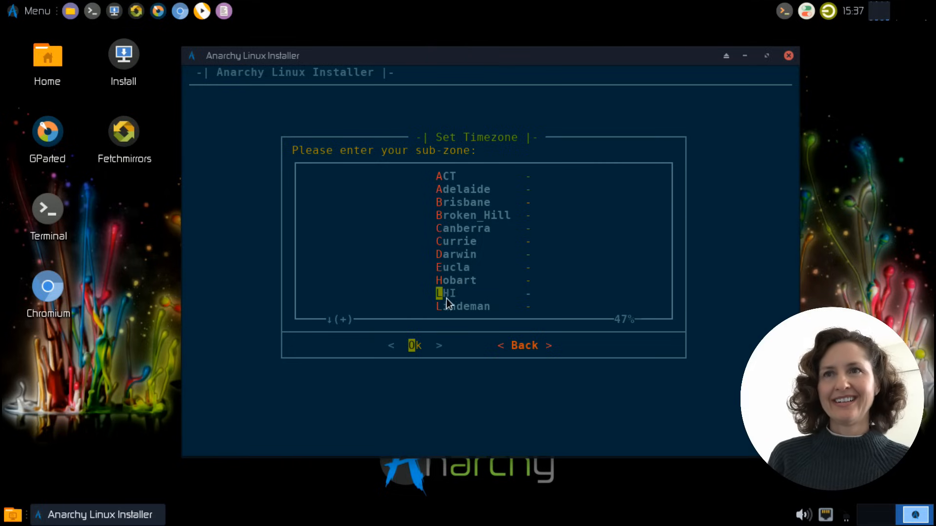
click(327, 321)
click(329, 165)
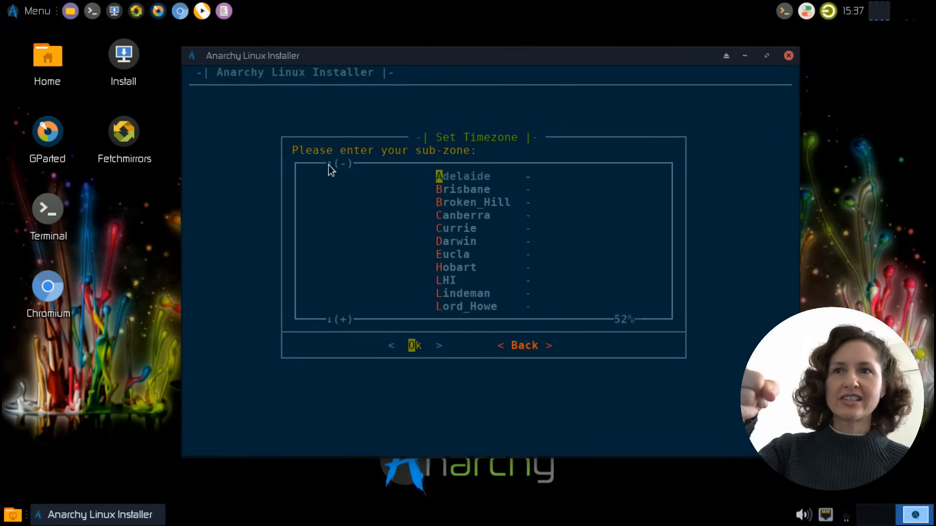
key(Down)
key(Down)
key(Down)
key(Down)
key(Down)
key(Down)
key(Down)
key(Down)
key(Down)
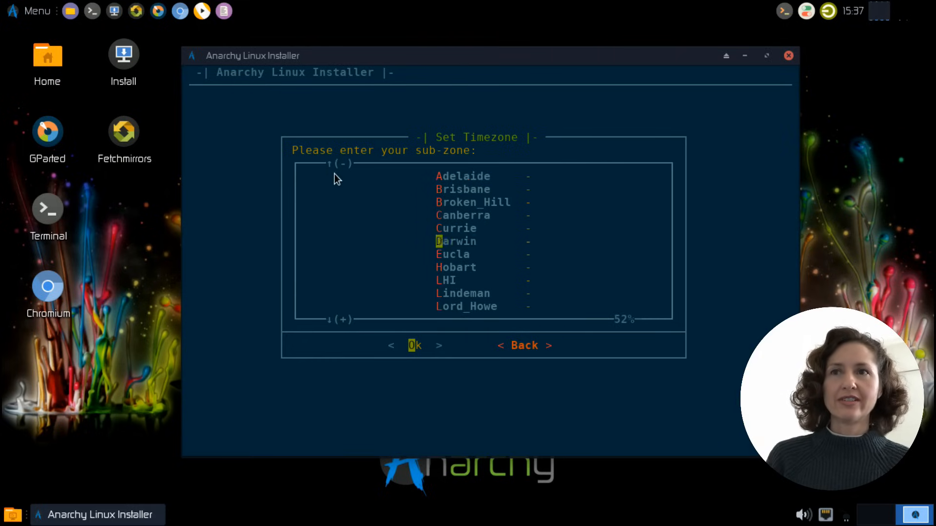
key(Down)
key(Down)
key(Down)
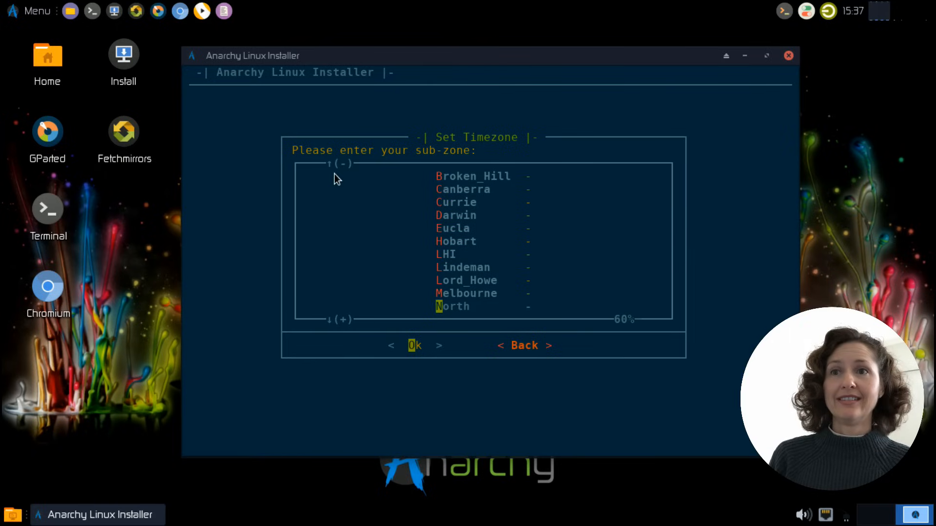
key(Up)
key(Up)
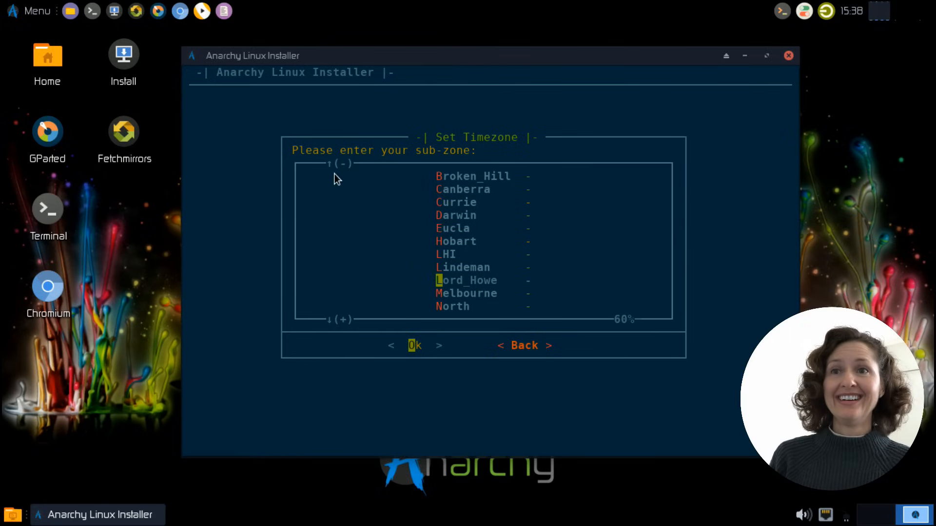
key(Up)
key(Up)
key(Down)
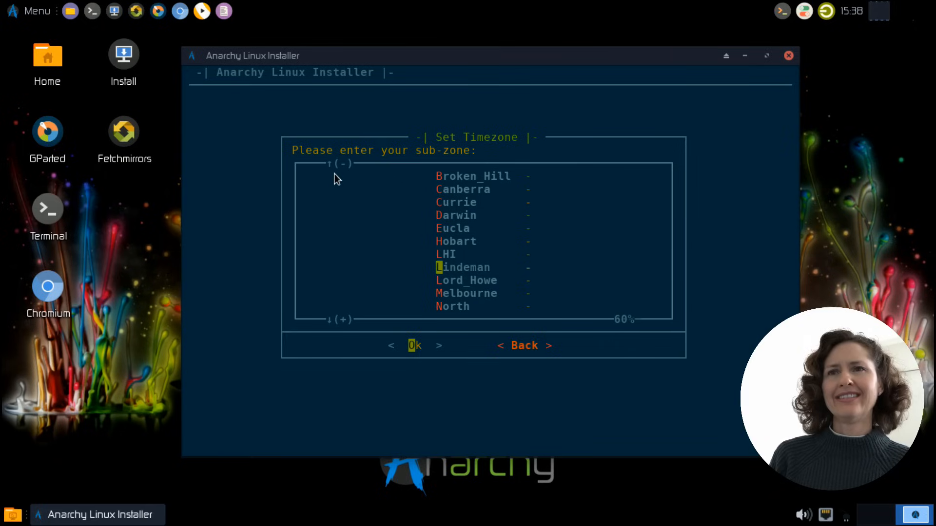
key(Down)
key(Up)
key(Up)
key(Down)
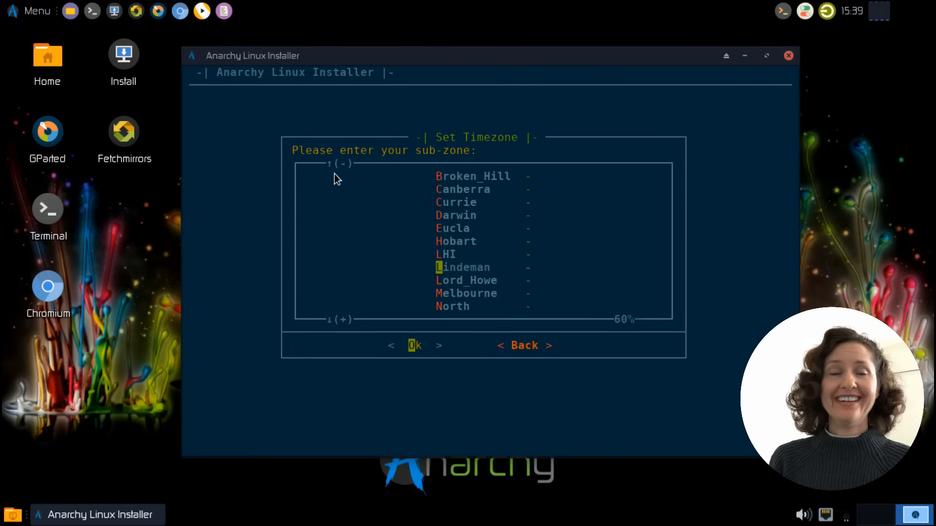
key(Down)
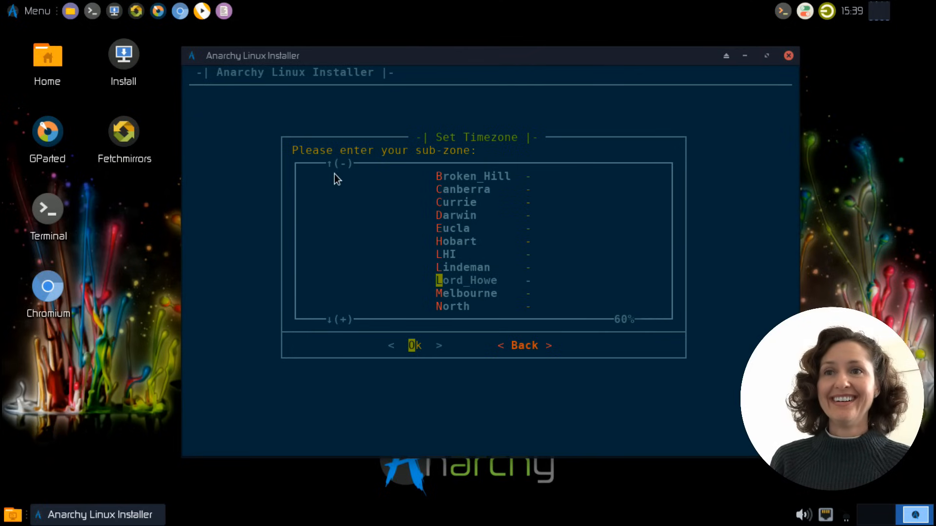
key(Down)
key(Down)
key(Down)
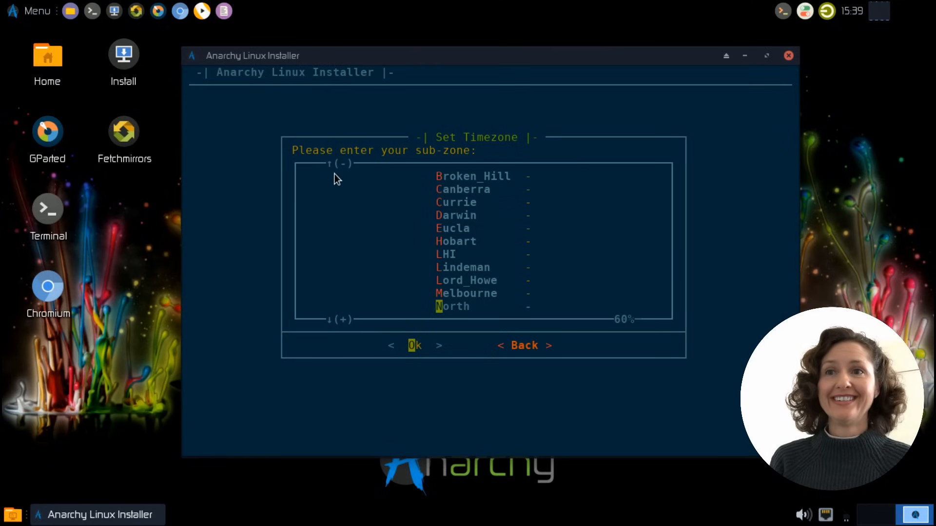
key(Down)
key(Down)
key(Down)
key(Down)
key(Down)
key(Down)
key(Down)
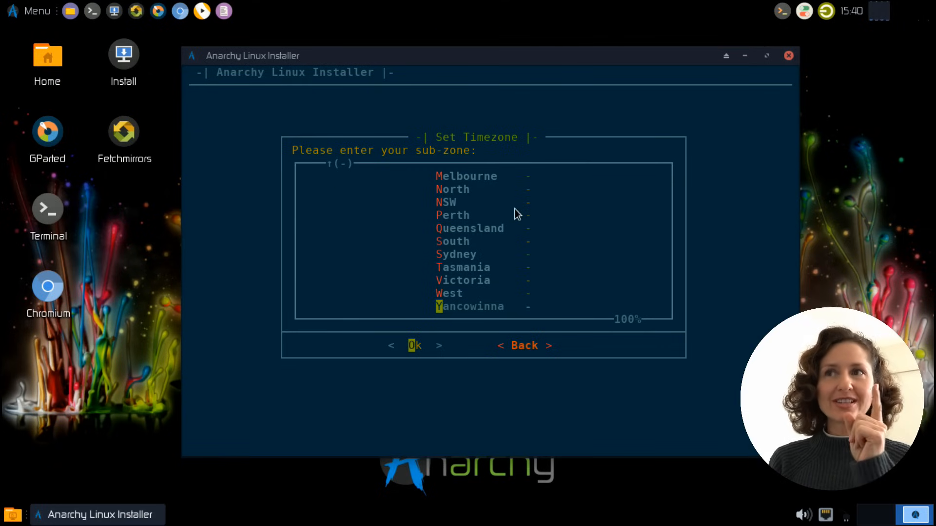
Set the time zone's sub-zone to Hobart
key(Up)
key(Up)
key(Up)
key(Up)
key(Up)
key(Up)
key(Up)
key(Up)
key(Up)
key(Up)
key(Up)
key(Up)
key(Up)
key(Up)
key(Up)
key(Up)
key(Up)
key(Up)
key(Up)
key(Up)
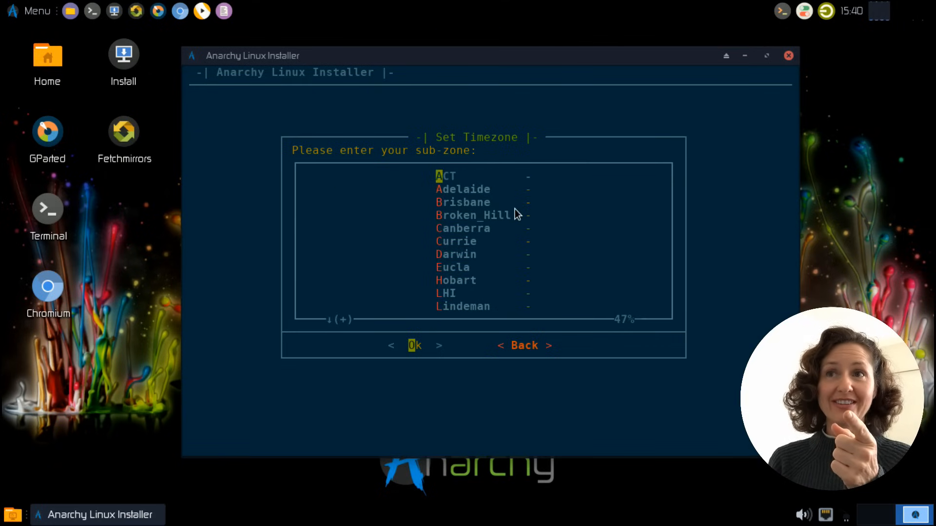
key(Down)
key(Down)
key(Down)
key(Up)
key(Up)
key(Down)
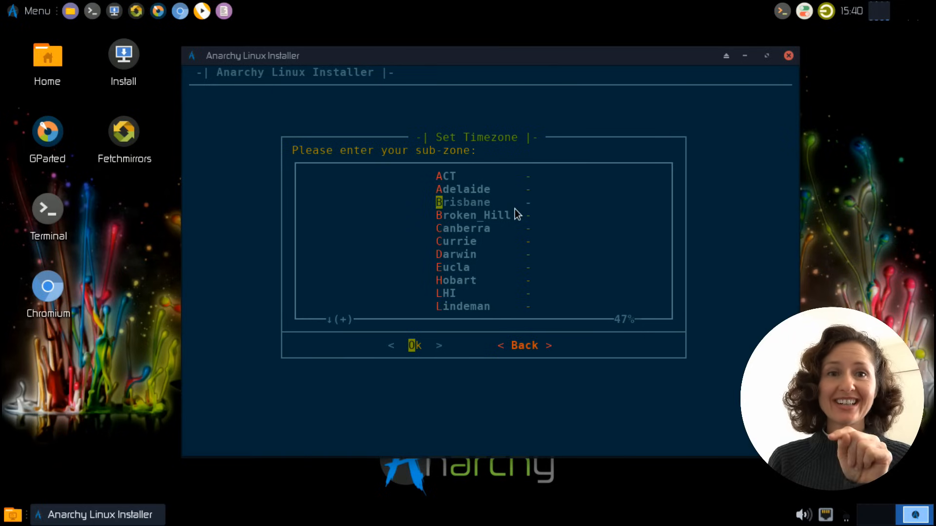
key(Down)
key(Down)
key(Down)
key(Down)
key(Down)
key(Down)
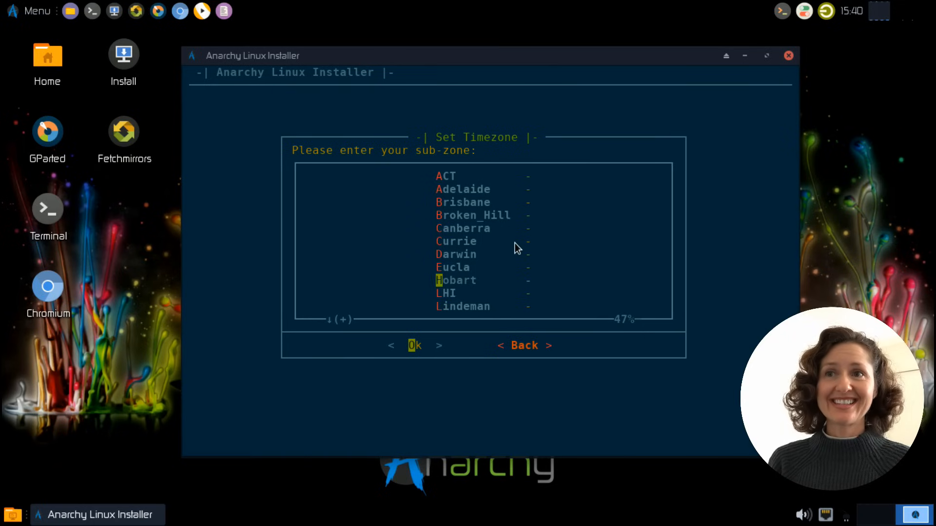
key(Return)
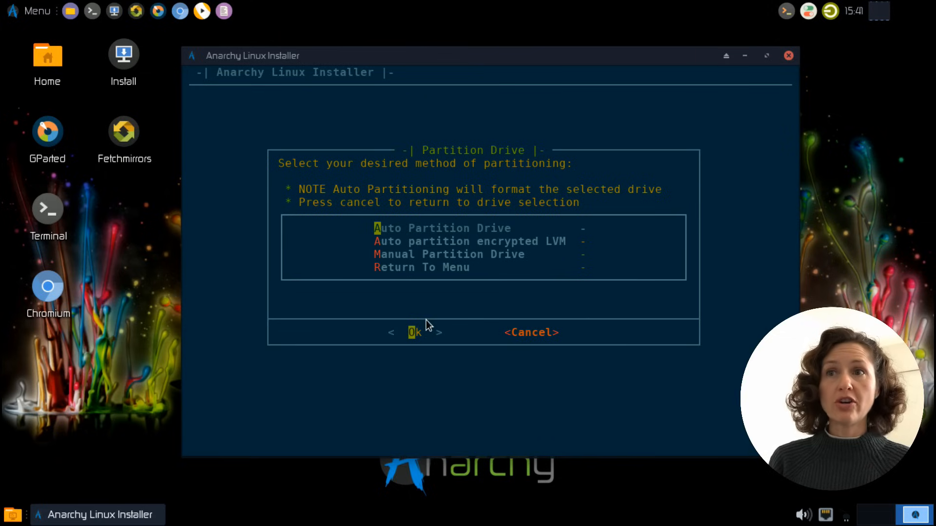
Choose automatic partitioning of the sda drive with the ext4 filesystem
click(416, 332)
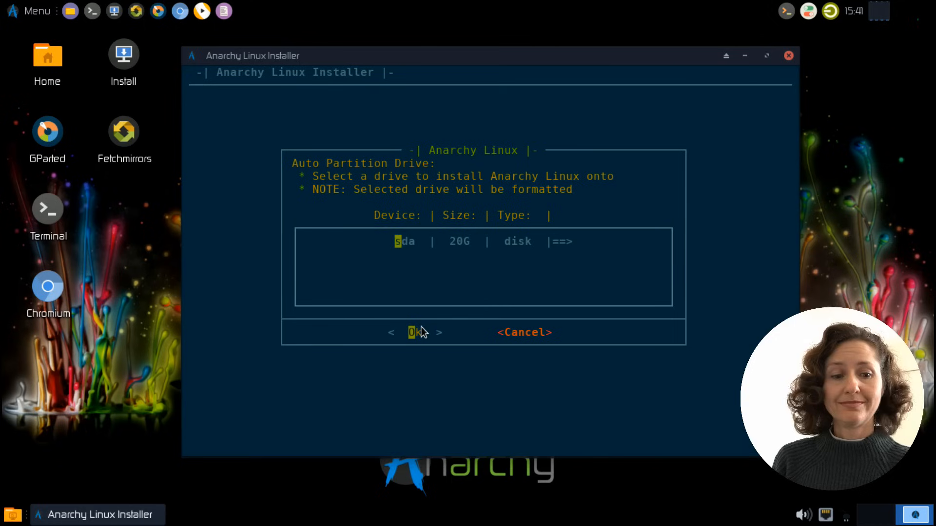
click(420, 332)
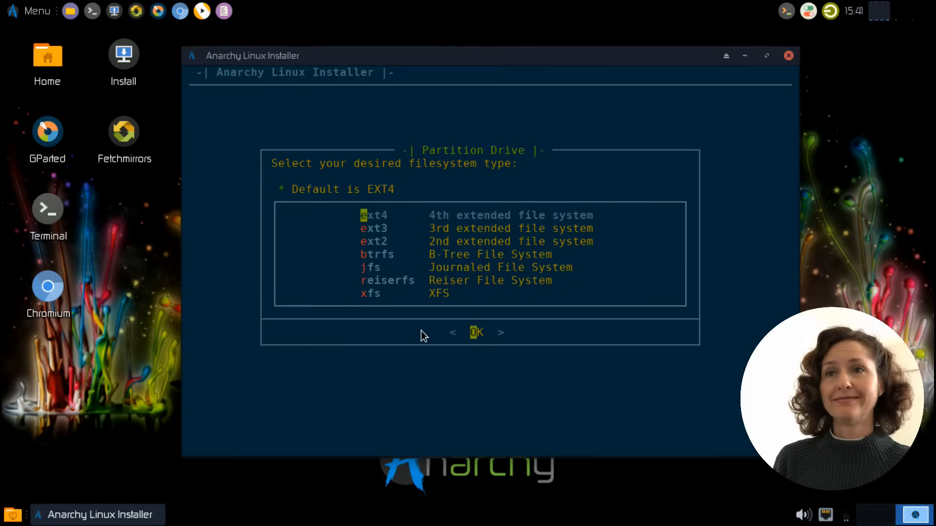
click(473, 332)
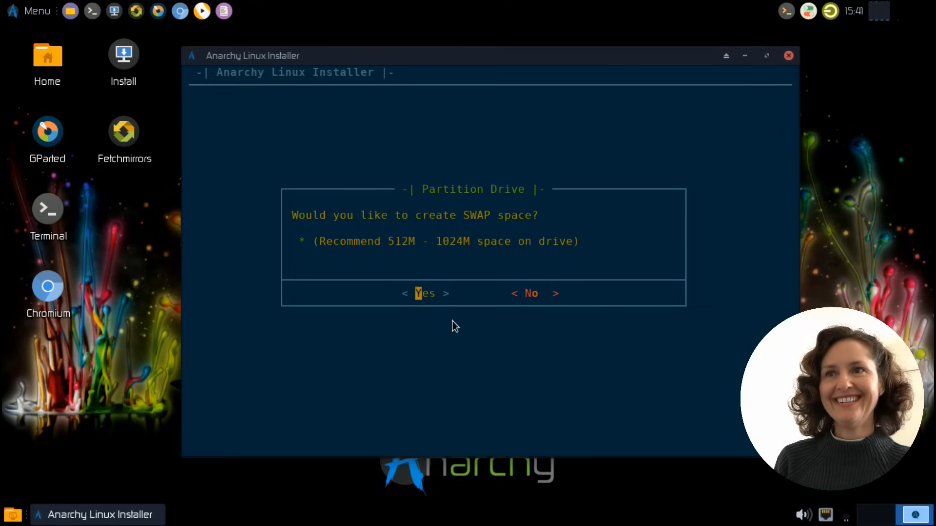
Create a 512M swap space, decline GPT partitioning and write the partition changes to the drive
click(425, 297)
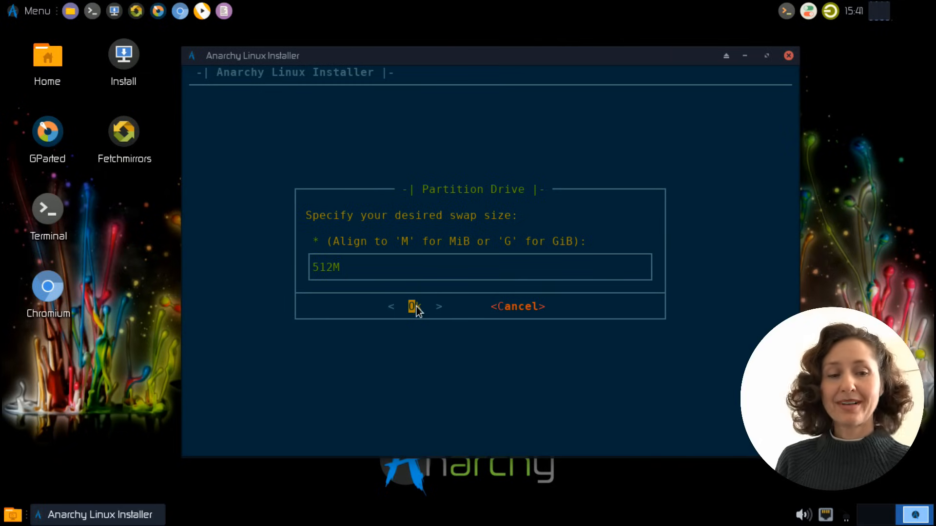
click(414, 307)
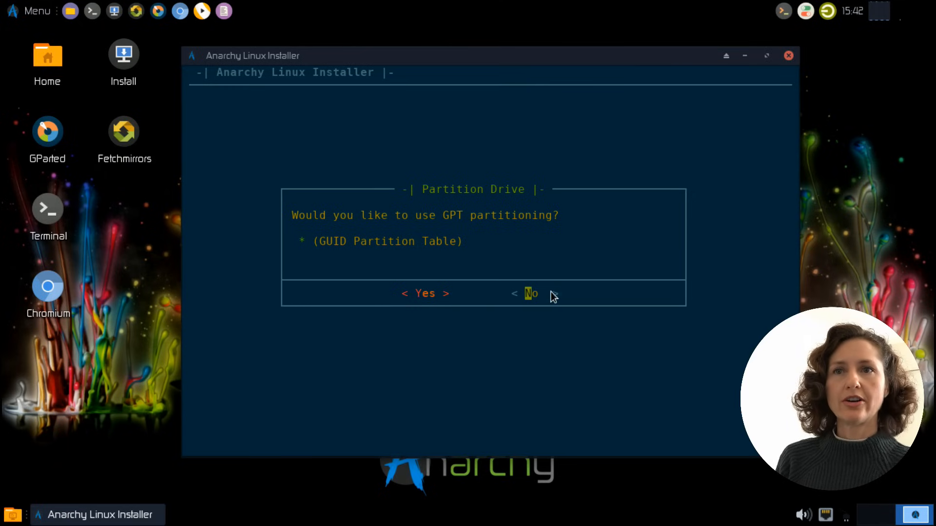
click(529, 297)
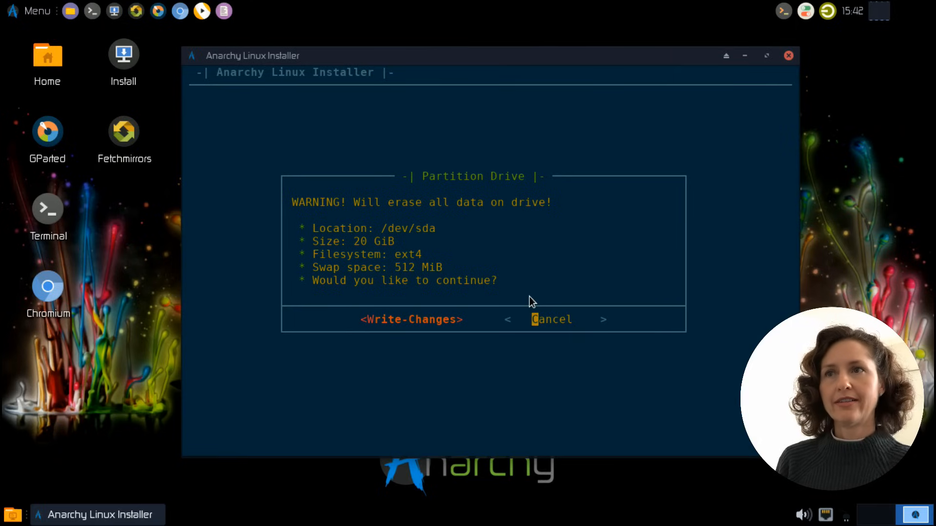
click(446, 321)
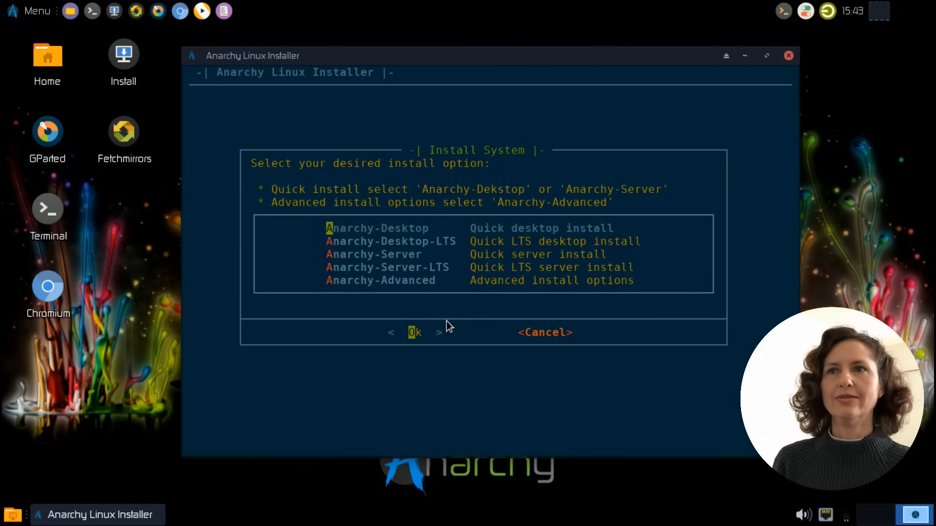
Select the Anarchy-Desktop quick install with the Anarchy-cinnamon environment
click(413, 335)
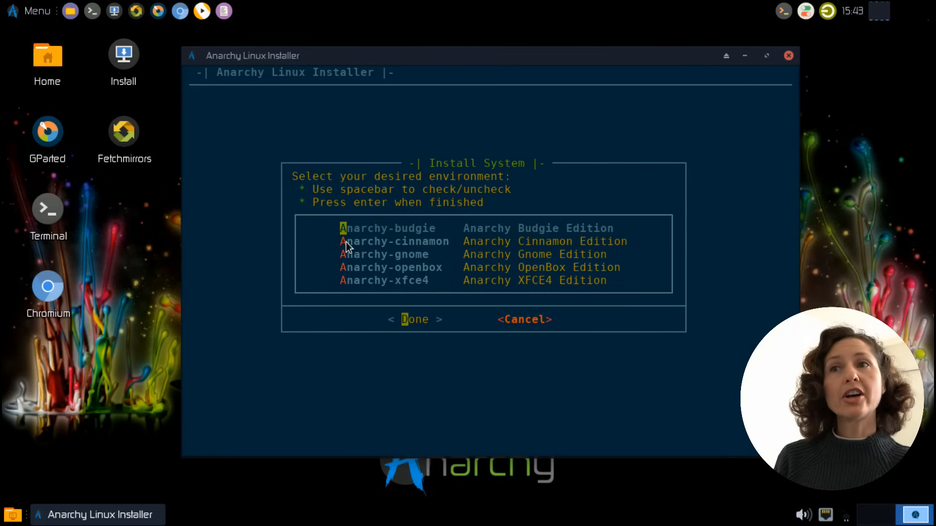
key(Down)
click(424, 322)
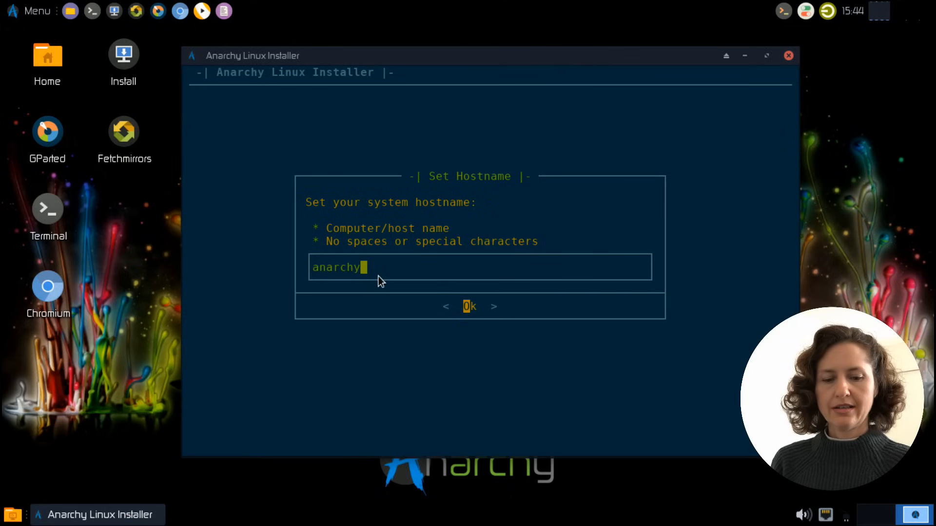
Replace the default system hostname with the computer owner's first name
key(BackSpace)
key(BackSpace)
key(BackSpace)
key(BackSpace)
key(BackSpace)
key(BackSpace)
key(BackSpace)
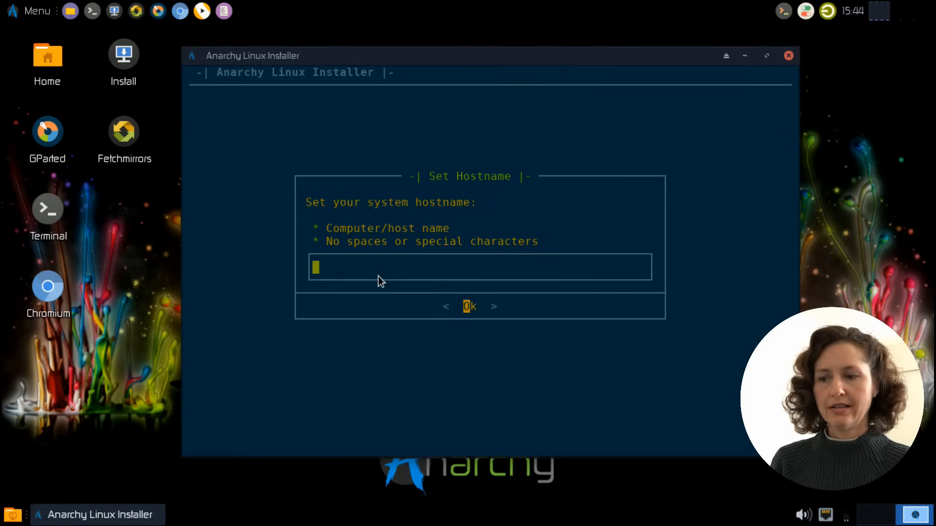
text(Cindy)
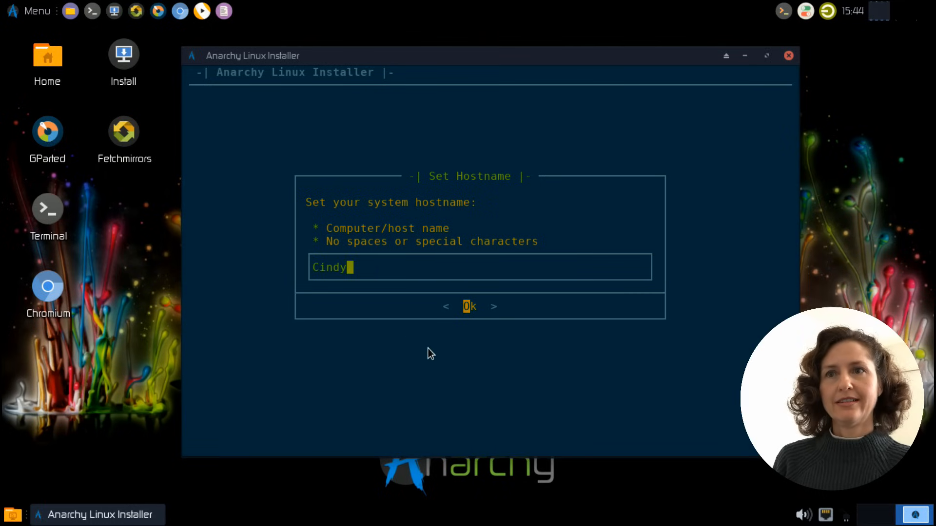
click(468, 307)
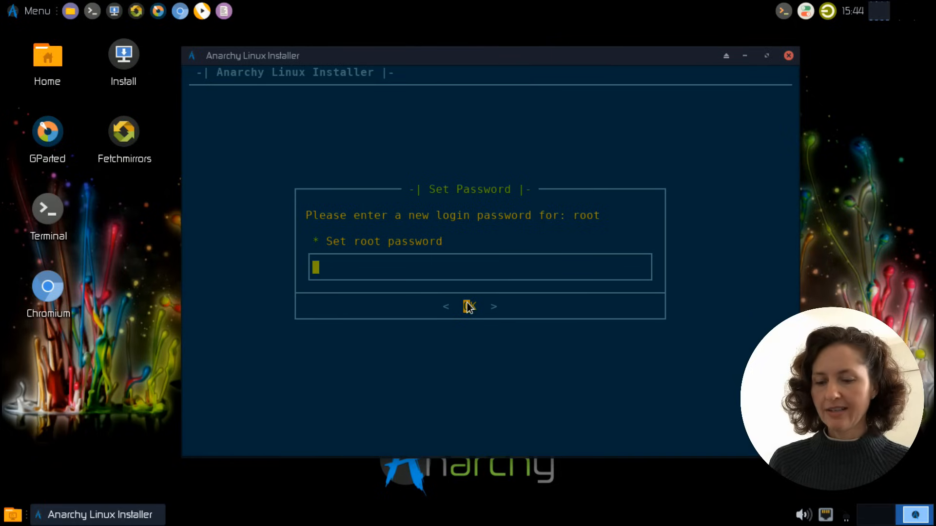
Set the root login password and re-enter it for confirmation
text(***)
click(475, 310)
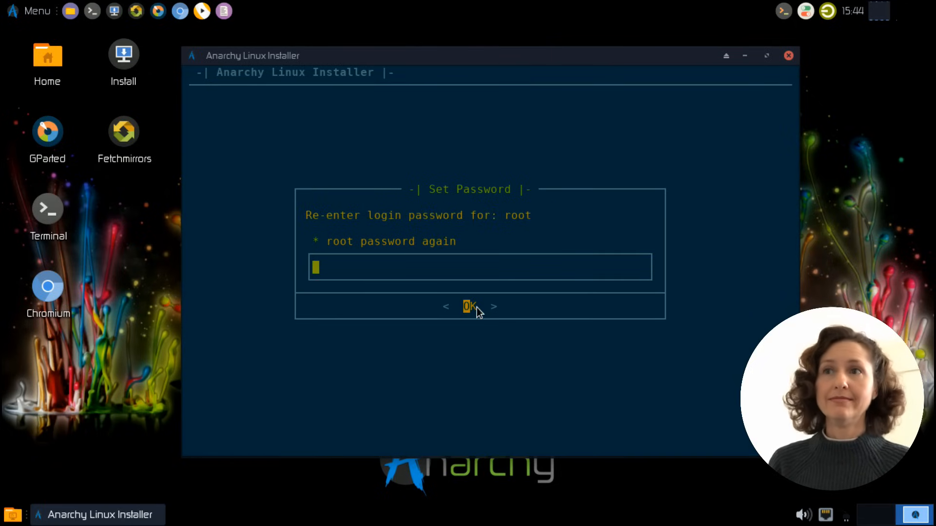
text(**)
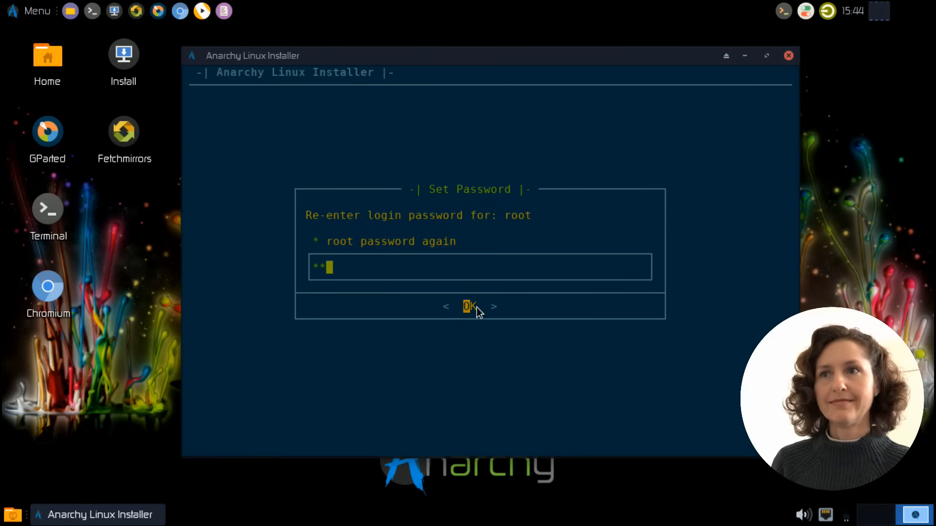
text(*)
click(470, 308)
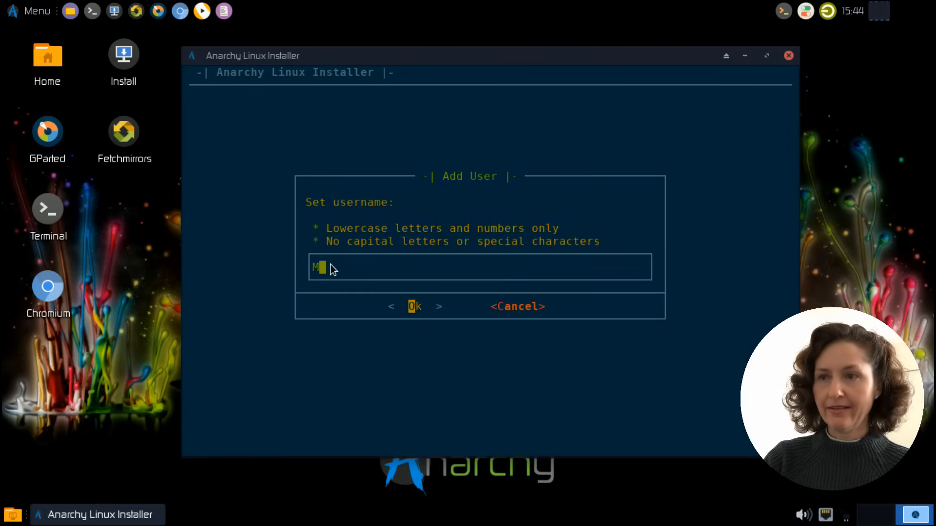
text(Me)
click(410, 308)
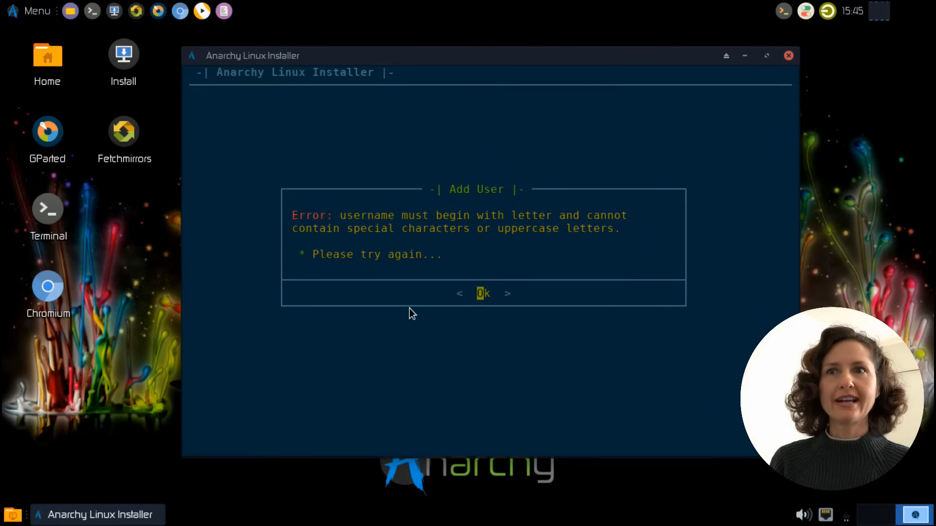
click(479, 293)
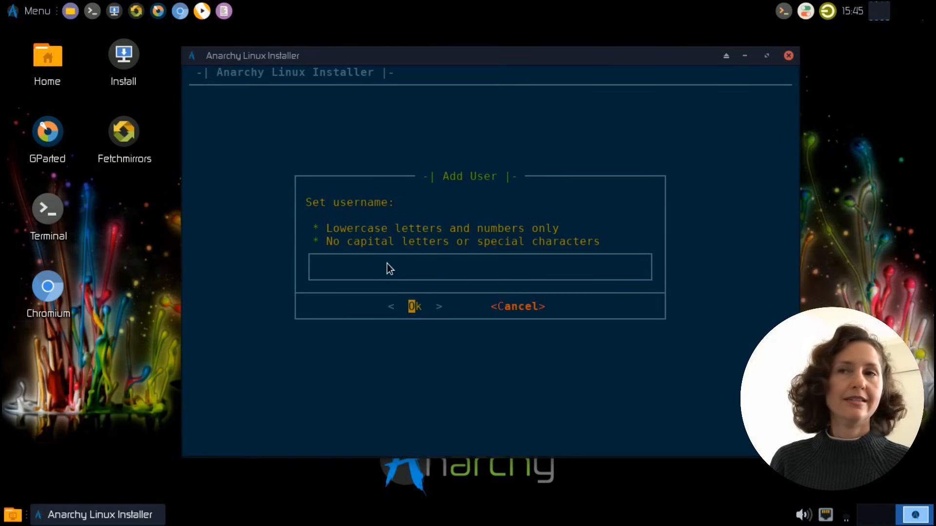
Set the new account's username to me in lowercase and fill in the account holder's full name
text(a)
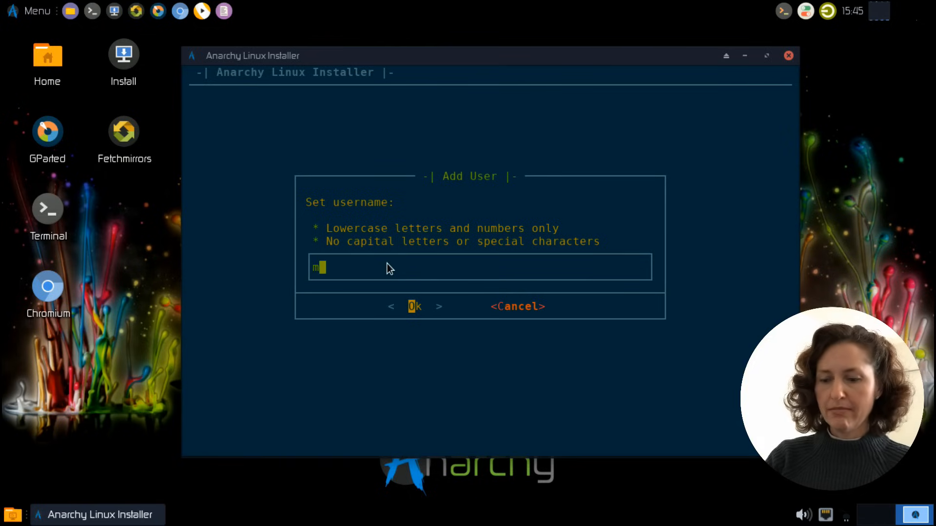
click(416, 307)
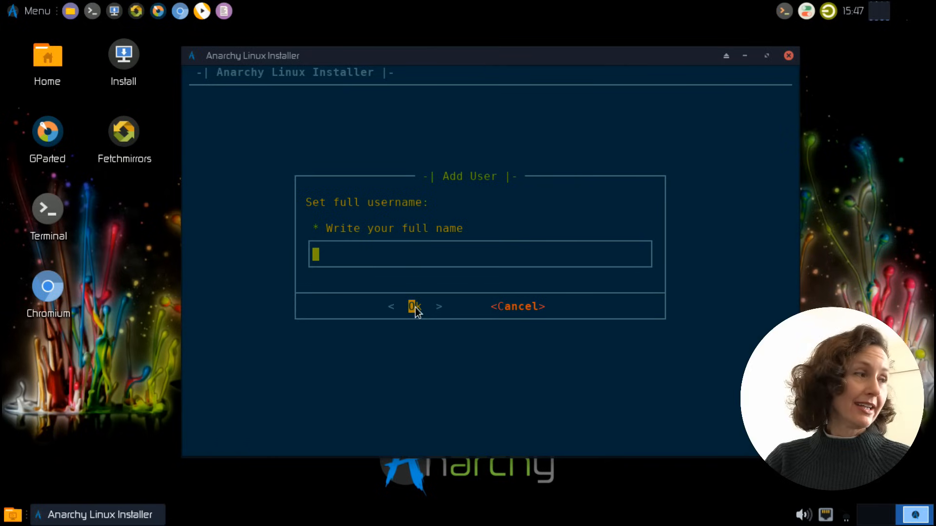
text(Mrs Excelent)
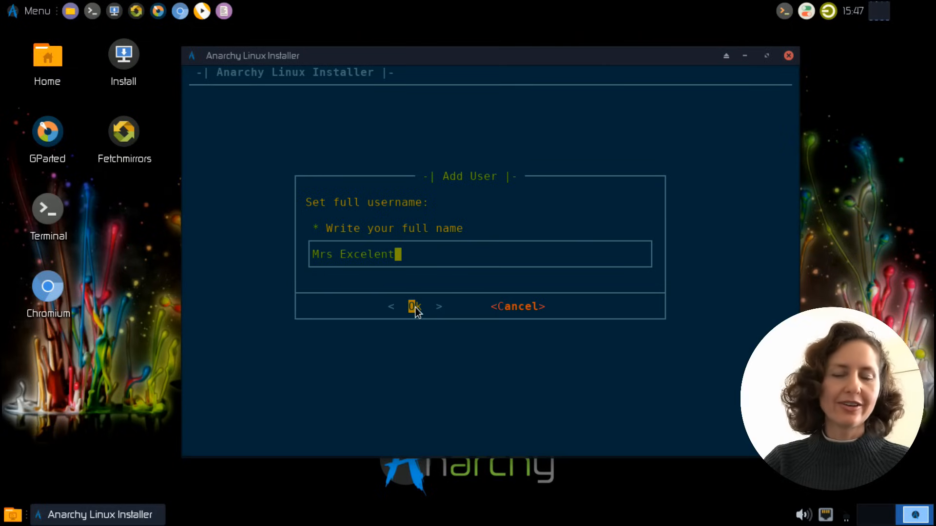
key(BackSpace)
key(BackSpace)
key(BackSpace)
key(BackSpace)
key(BackSpace)
key(BackSpace)
key(BackSpace)
key(BackSpace)
key(BackSpace)
key(BackSpace)
key(BackSpace)
key(BackSpace)
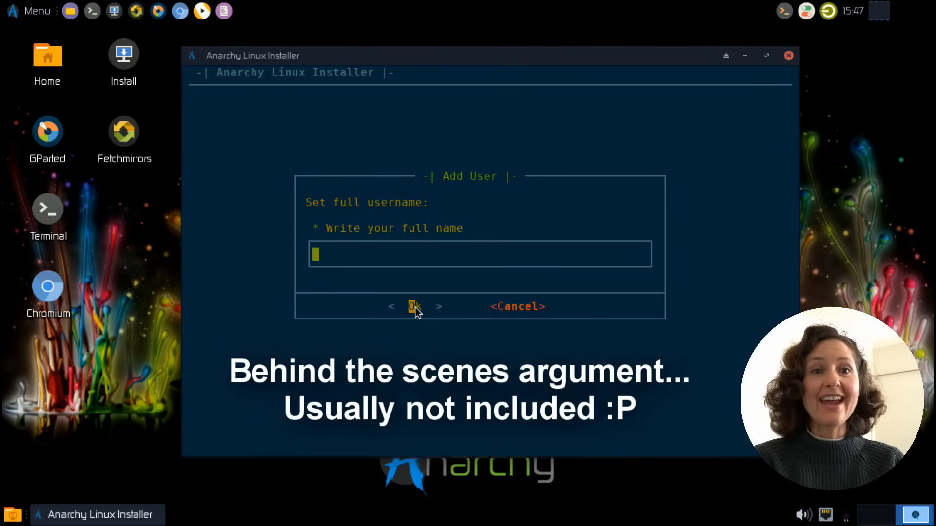
text(M)
key(BackSpace)
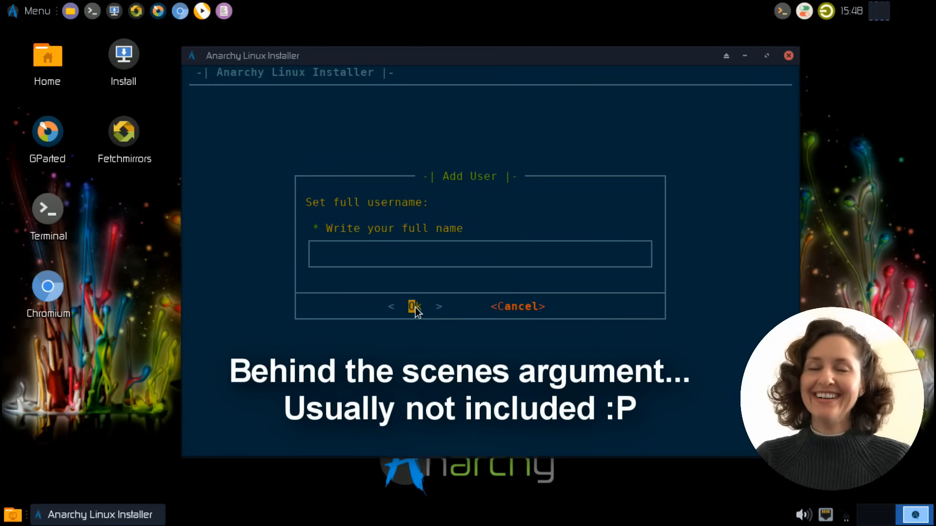
text(Mrs Excellent)
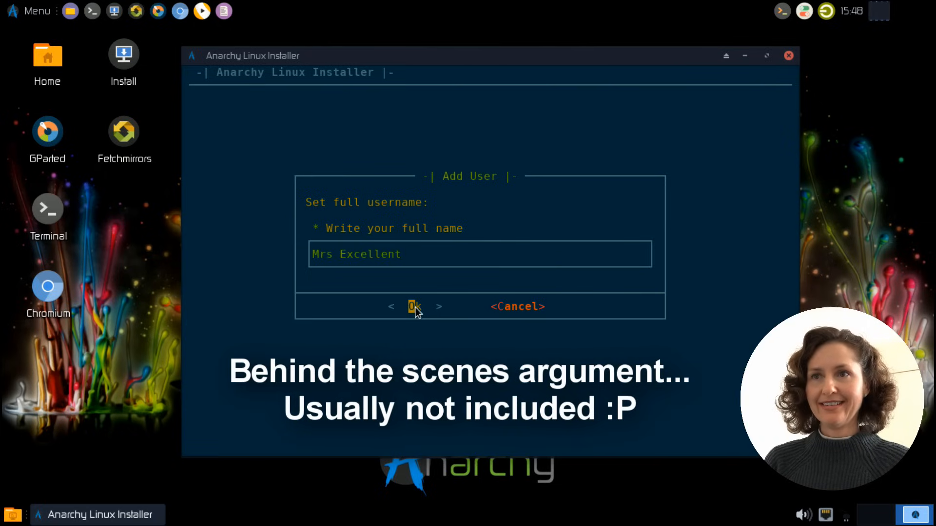
key(BackSpace)
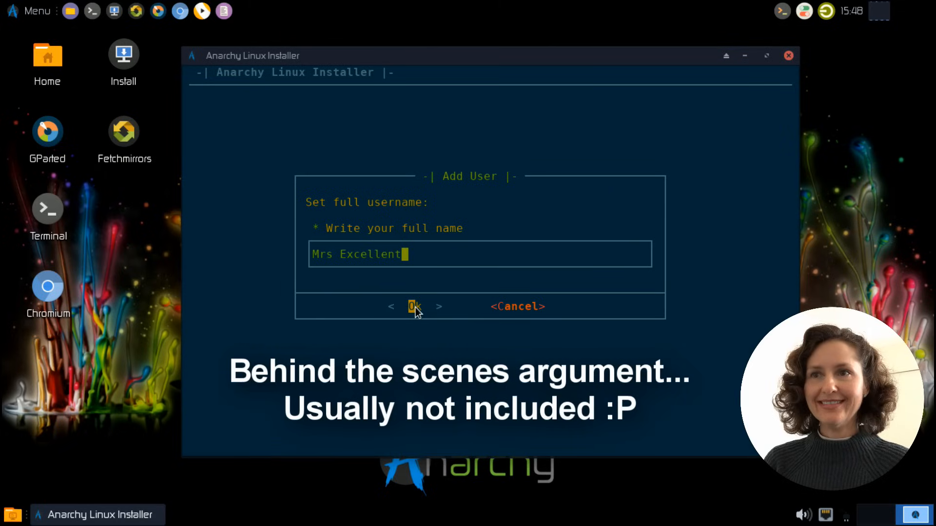
click(415, 307)
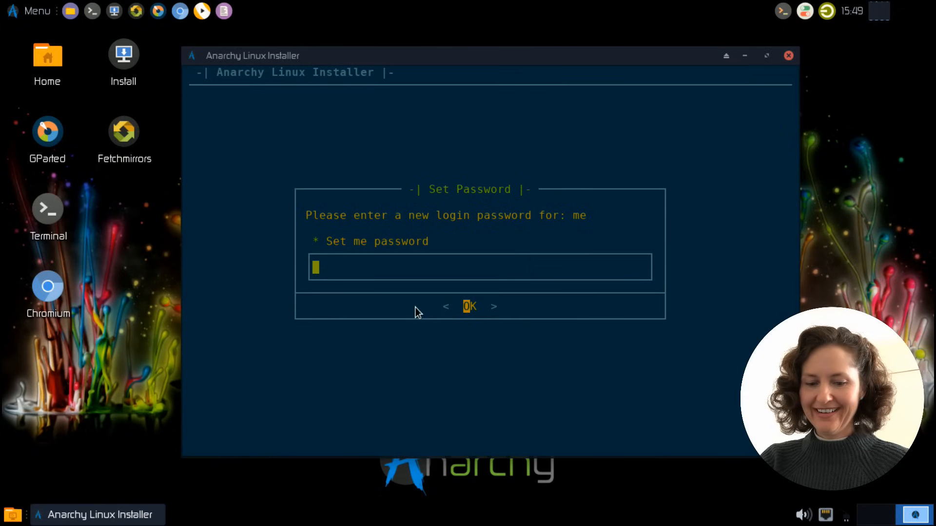
Set and confirm the login password for the user me, and enable sudo privilege for the account
text(****)
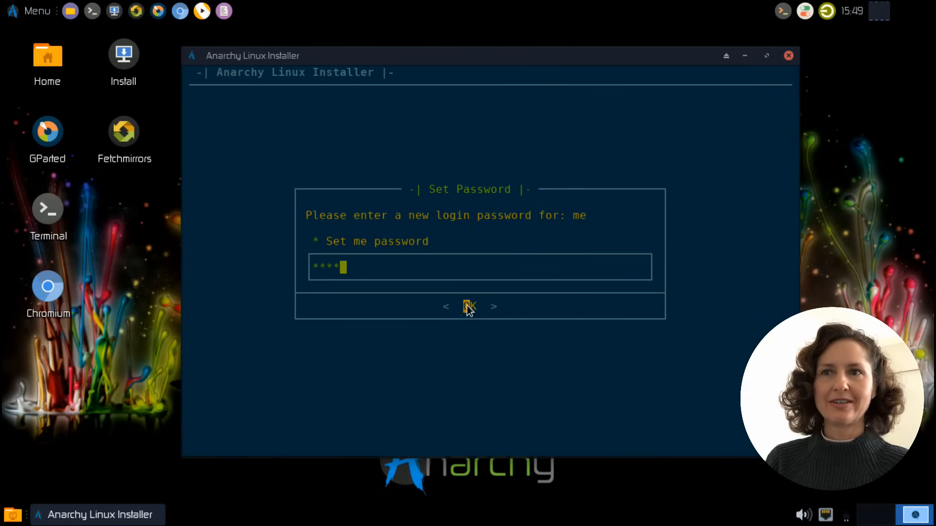
key(Return)
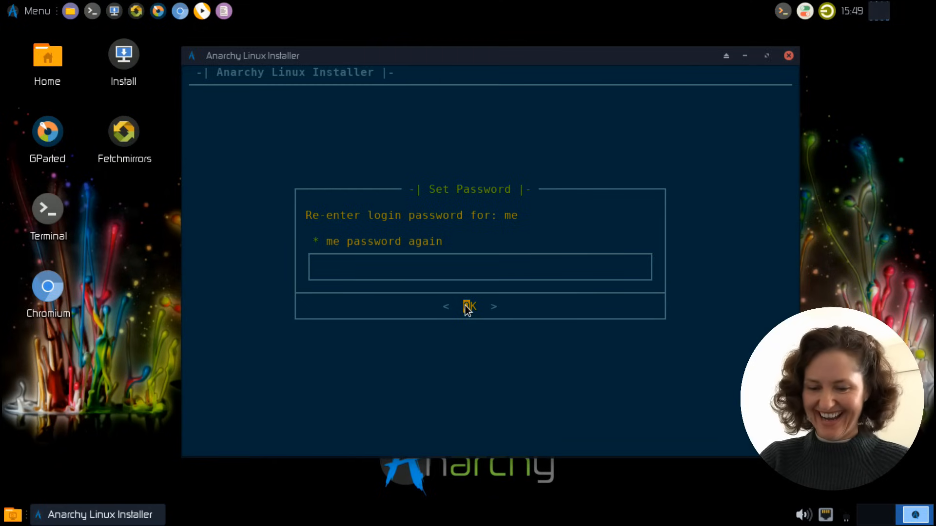
text(****)
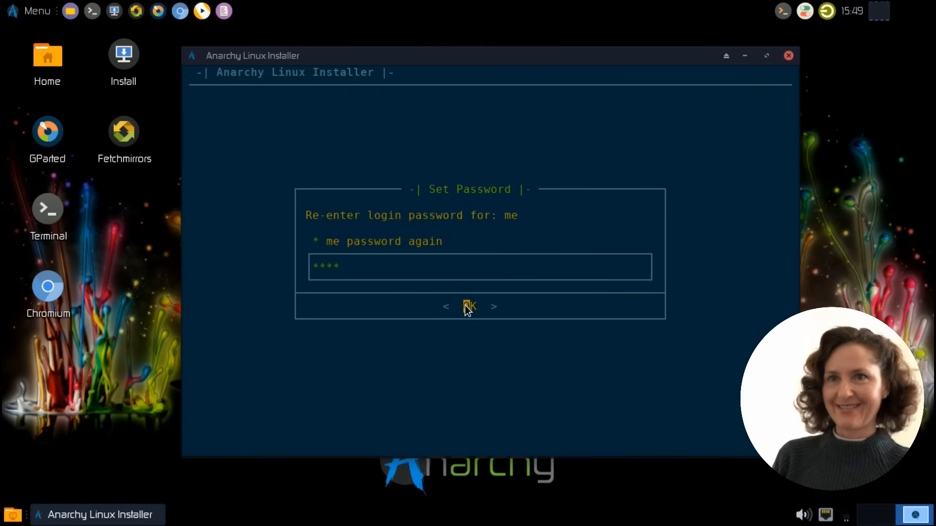
click(467, 307)
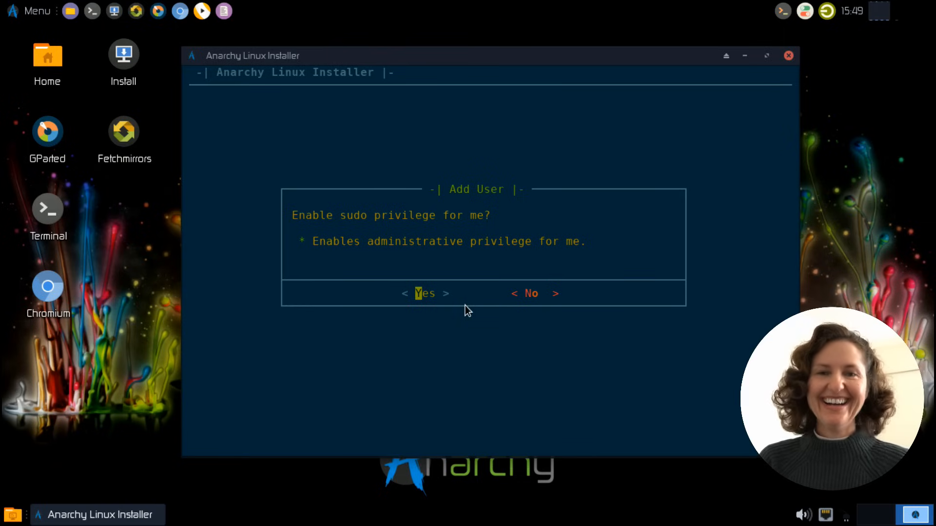
click(429, 297)
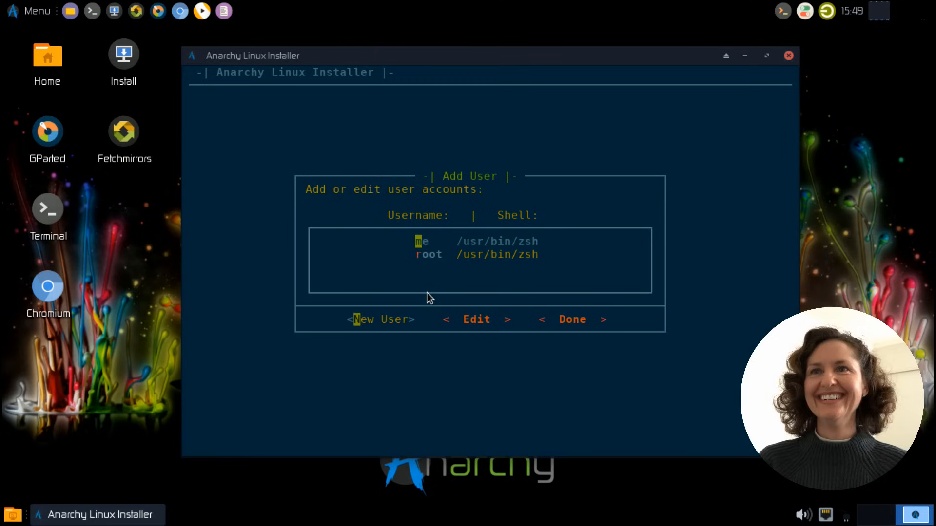
Finish the user accounts without choosing common software and start installing the base system onto /dev/sda
click(566, 322)
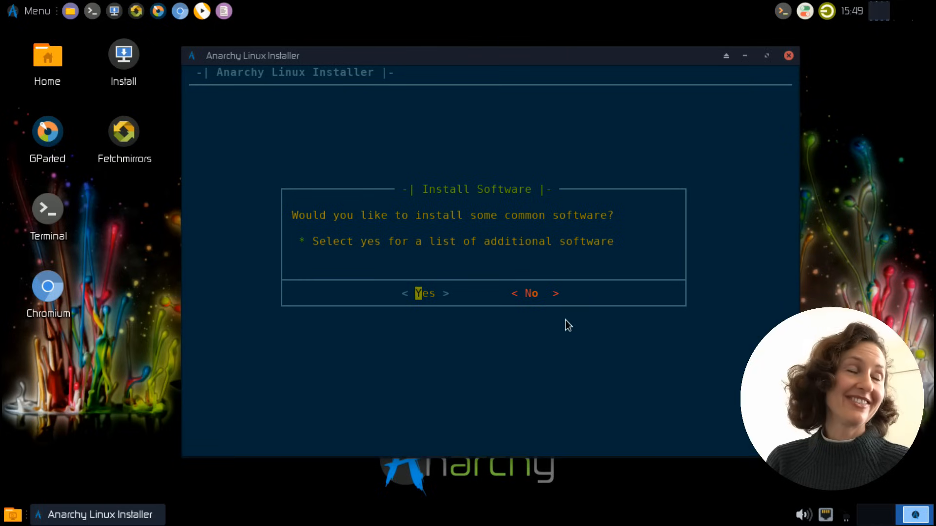
click(532, 293)
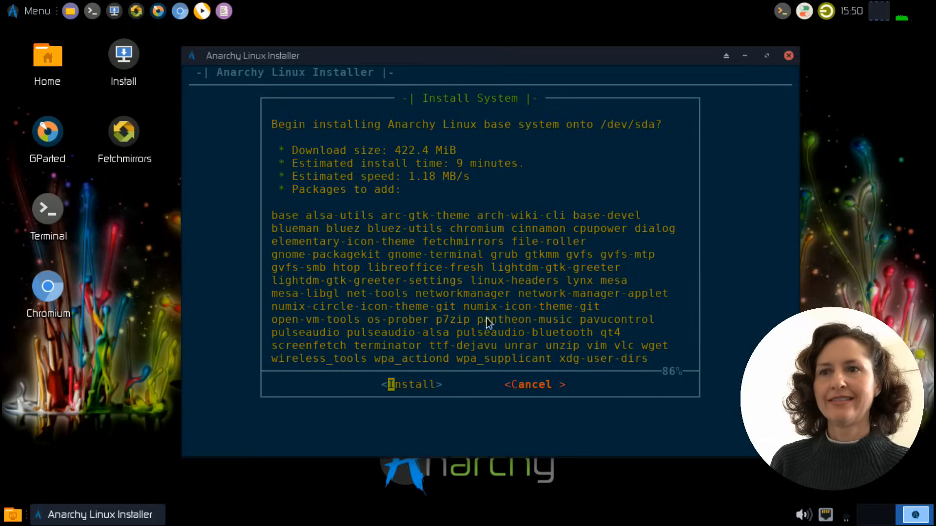
click(410, 389)
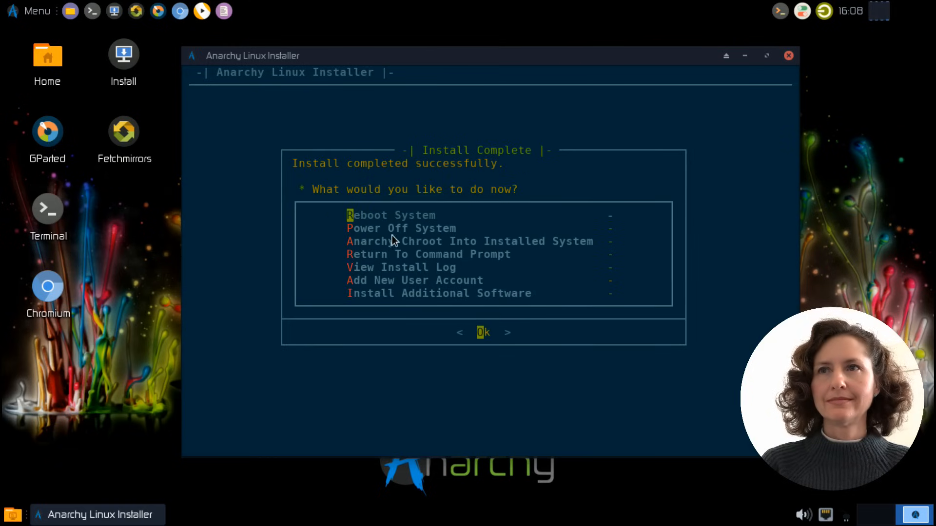
Add libreoffice-fresh from the Office category of the additional software to the install list
click(350, 294)
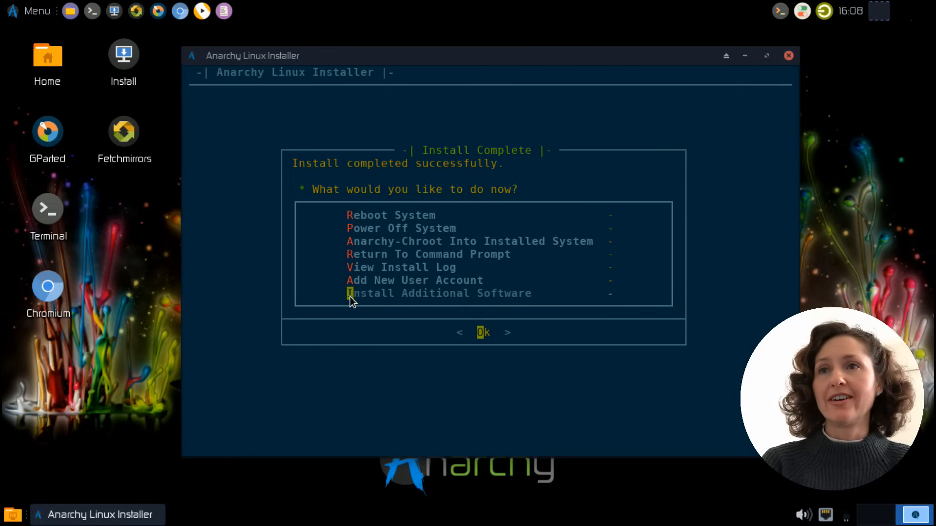
click(479, 334)
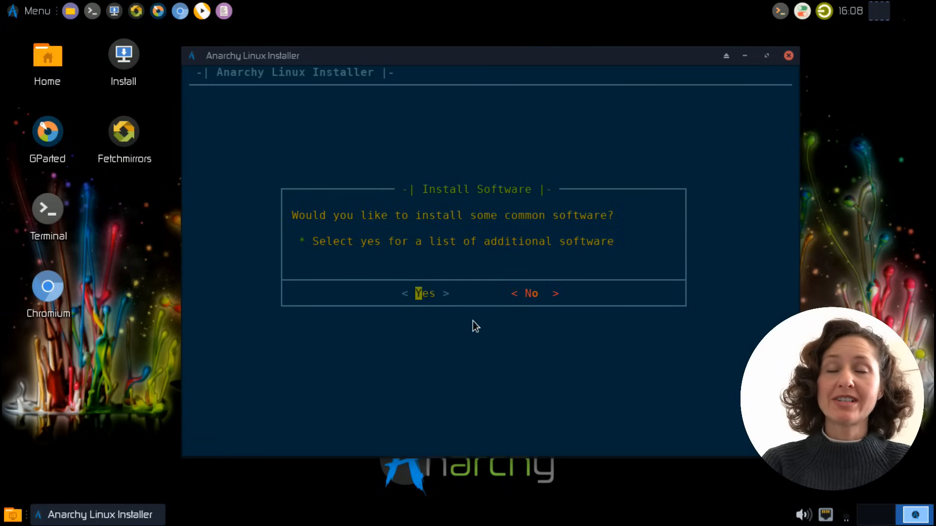
click(422, 294)
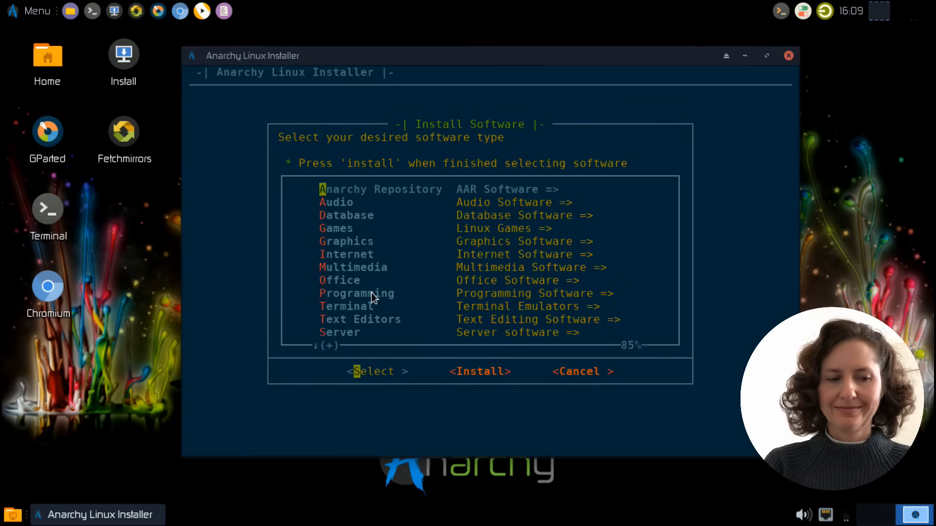
click(335, 279)
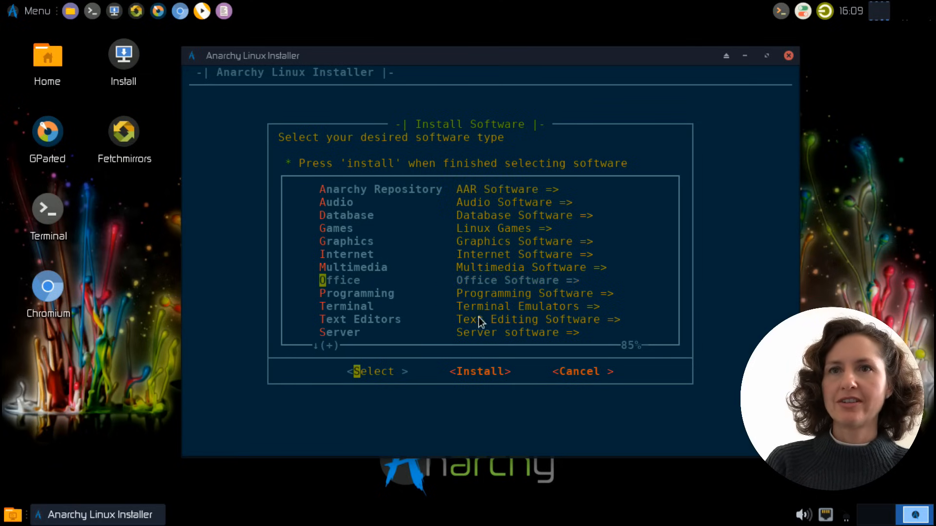
key(Return)
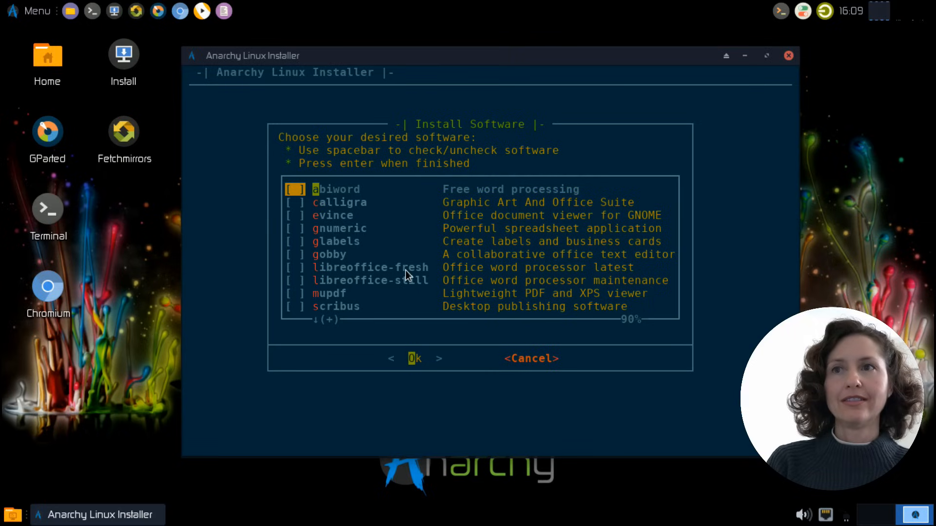
click(339, 269)
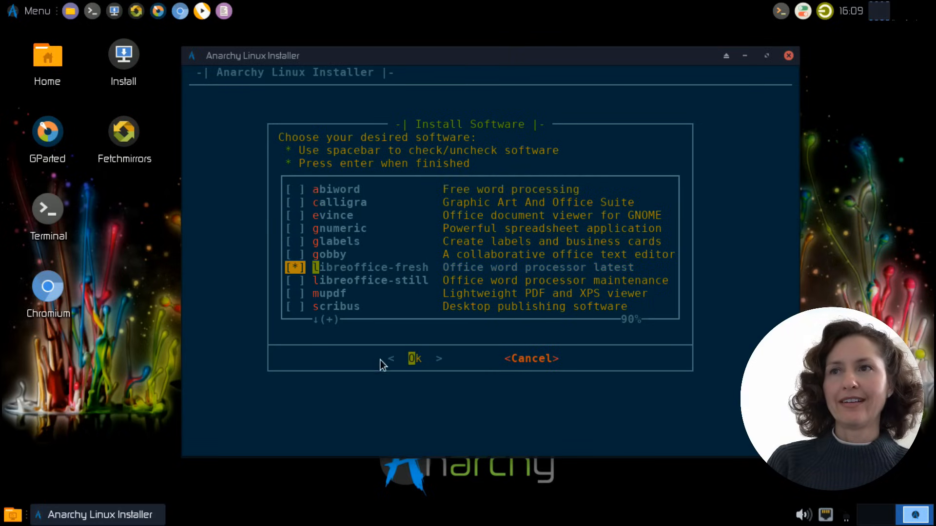
click(415, 359)
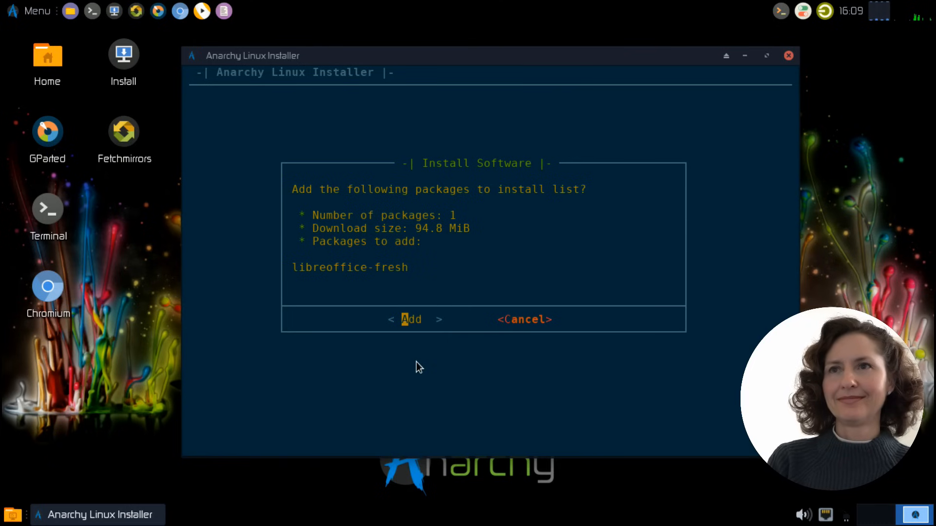
click(411, 320)
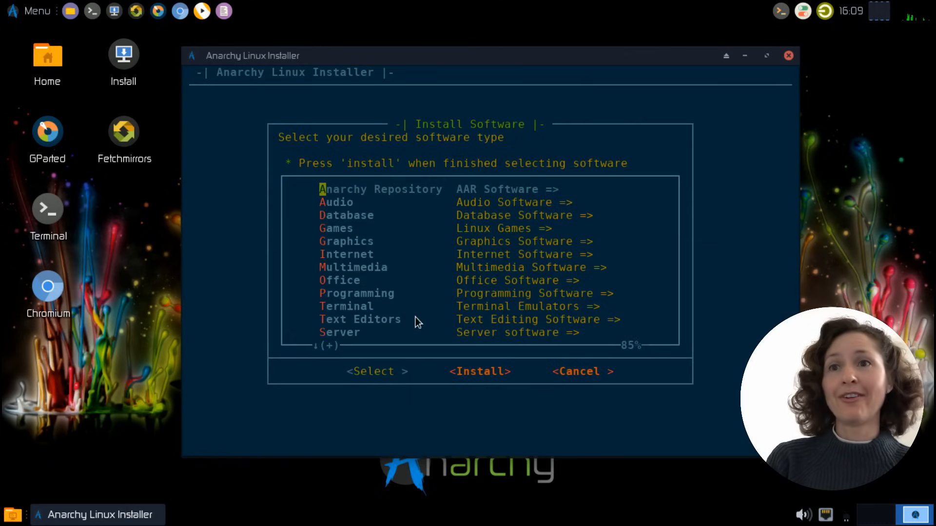
Install the selected additional software package and reboot the system
click(470, 373)
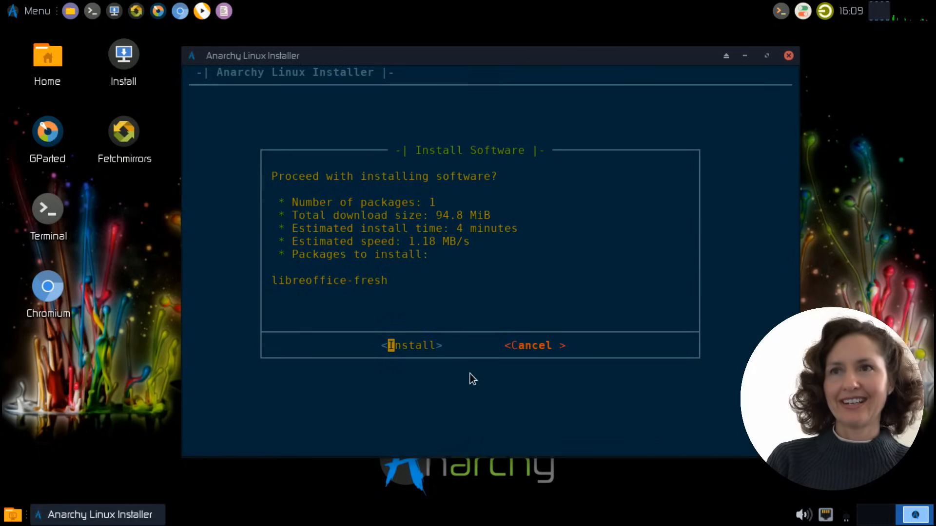
click(415, 347)
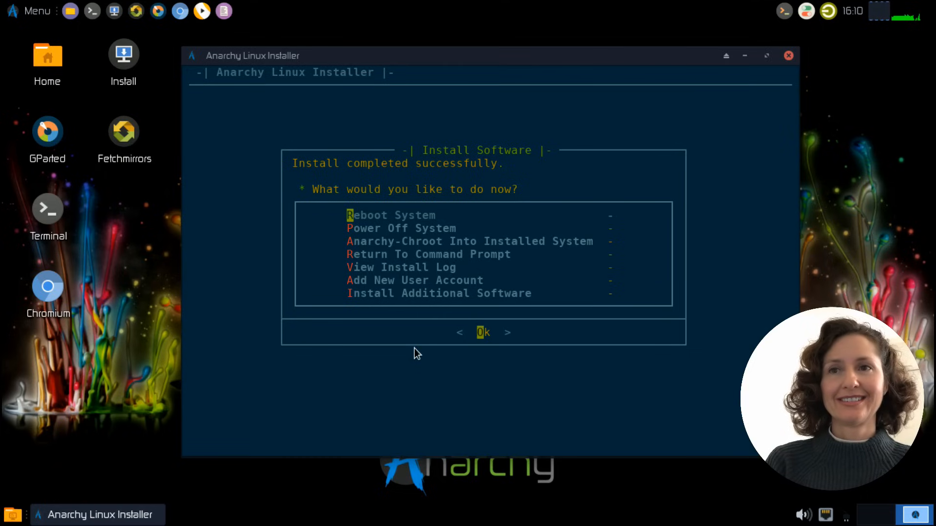
click(484, 332)
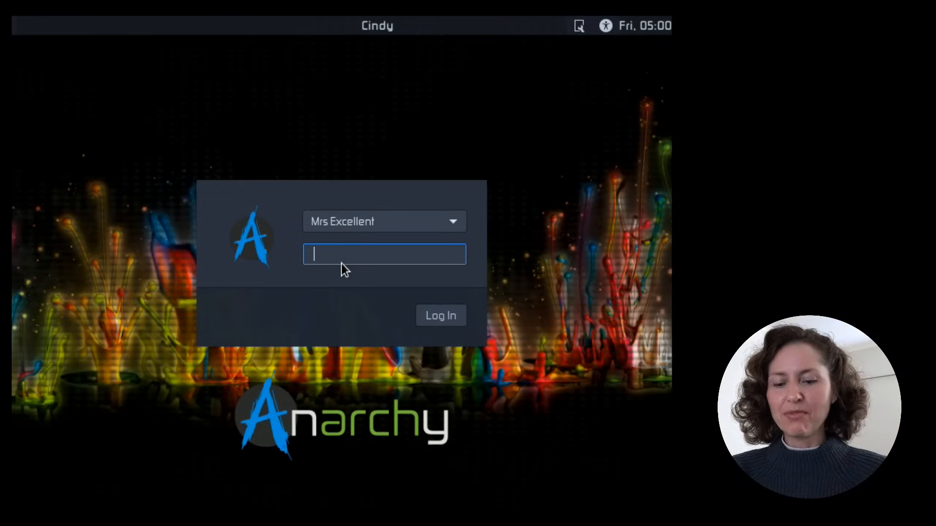
Log in to the installed desktop by entering the account password
text(****)
click(441, 320)
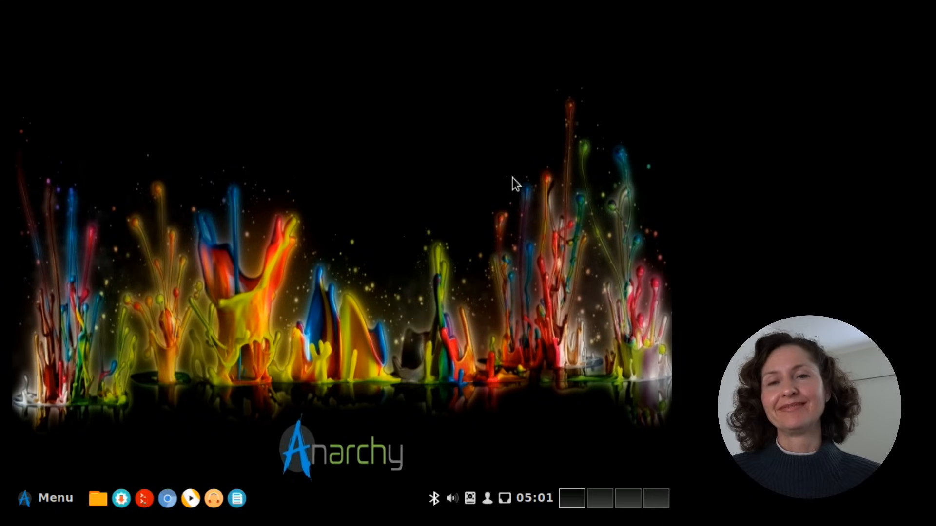
In the system's Display settings, set the screen resolution to 1360 x 768 (16:9) and apply it
click(24, 500)
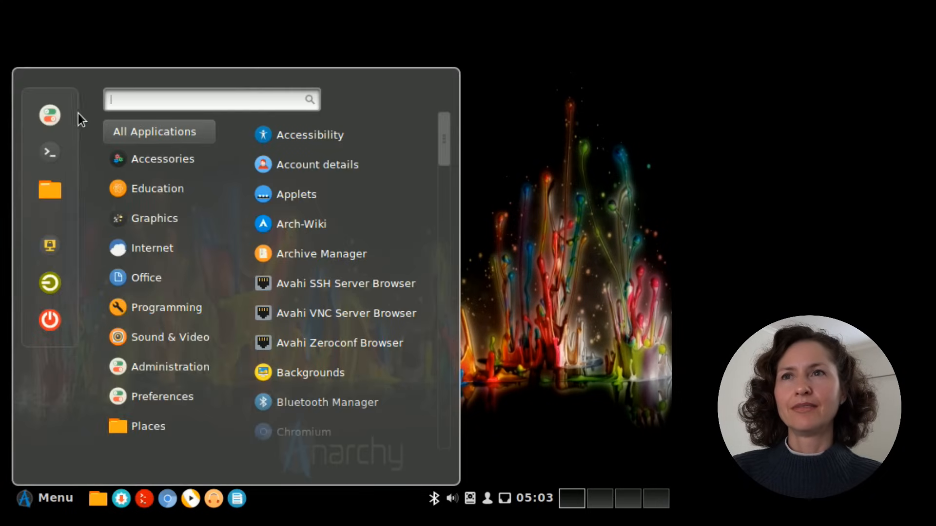
mouse_move(134, 423)
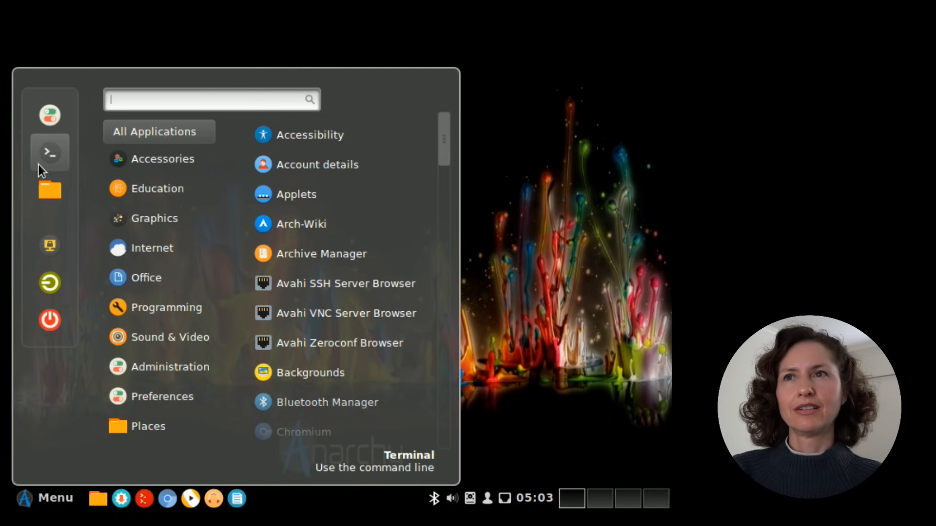
click(52, 118)
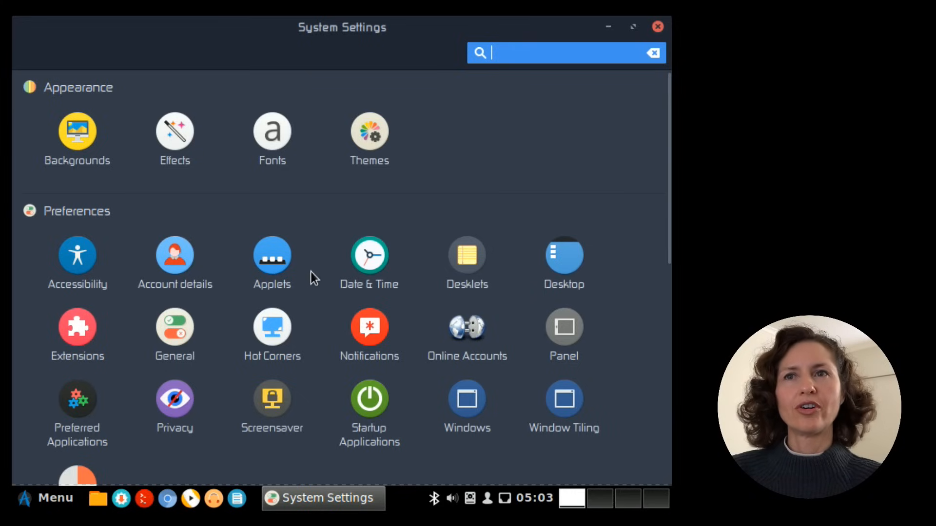
scroll(234, 264, down, 5)
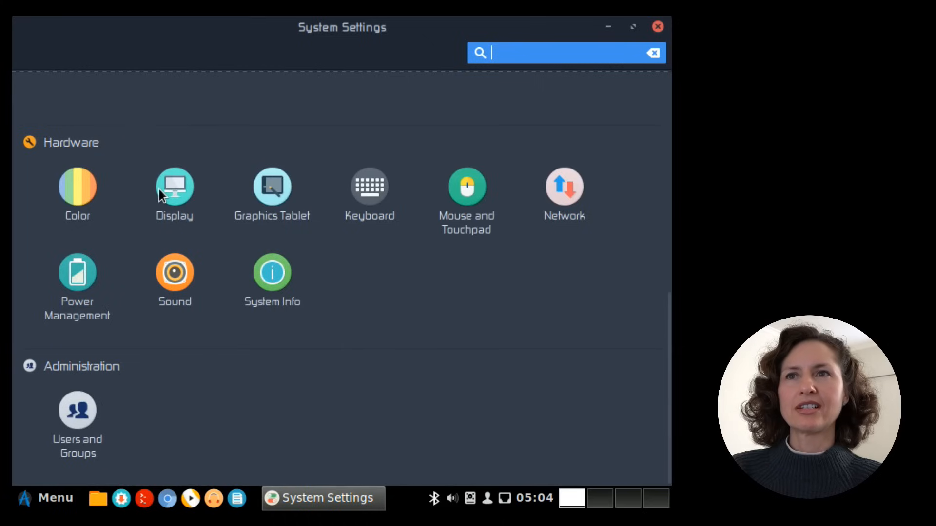
click(174, 180)
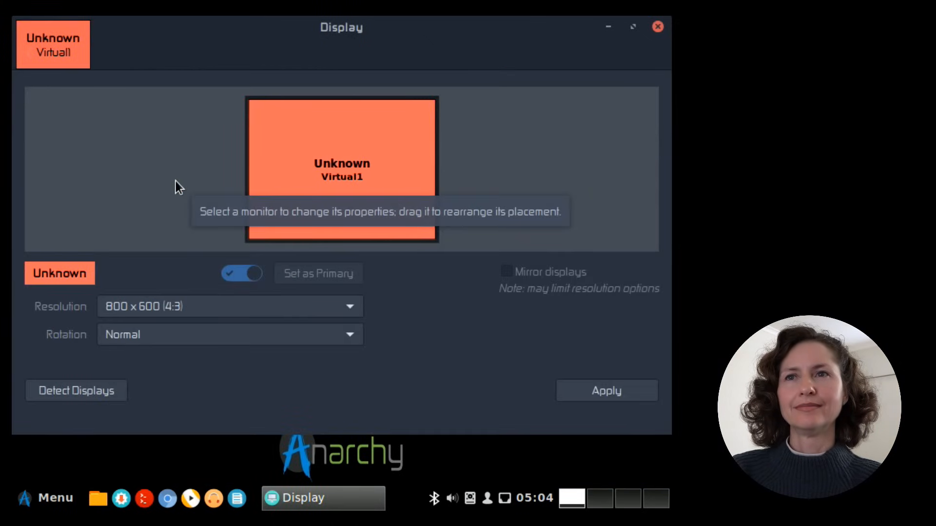
click(349, 311)
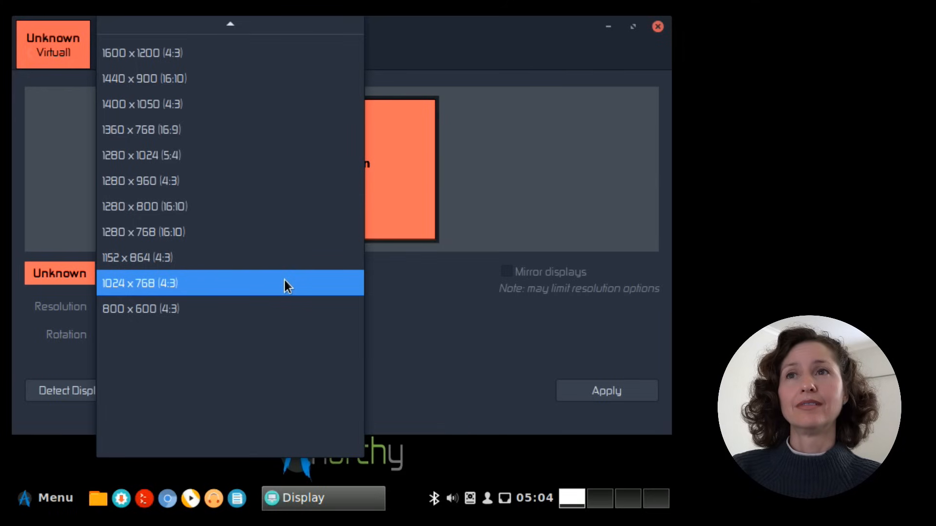
click(177, 130)
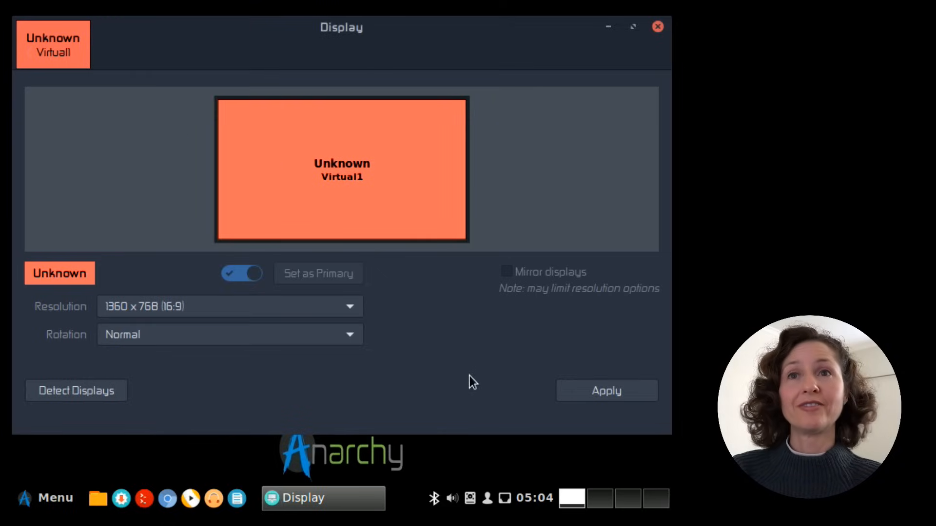
click(607, 393)
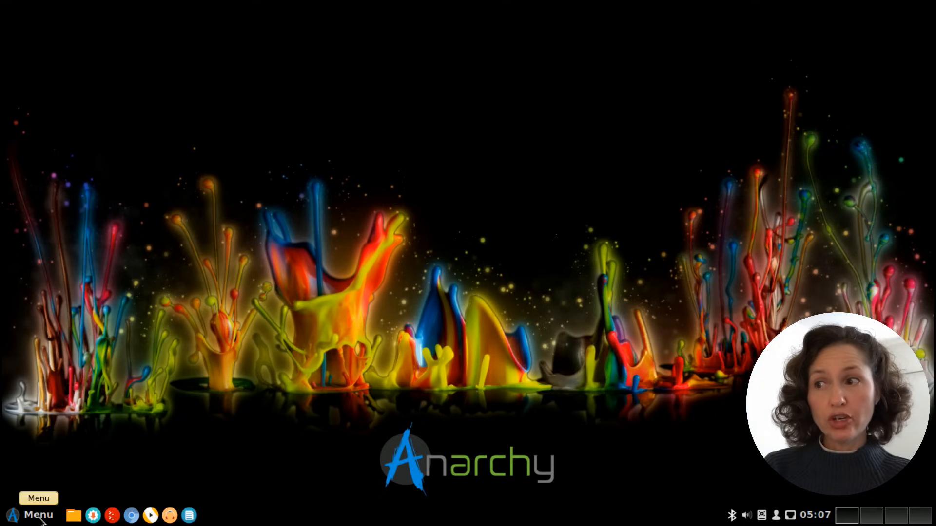
Change the desktop background to Lake.jpeg from the anarchy image collection
right_click(203, 382)
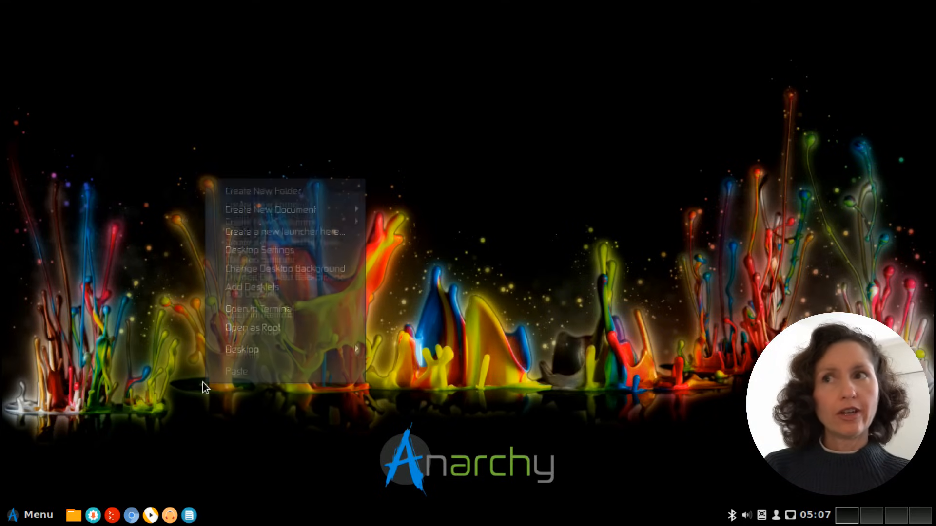
click(273, 272)
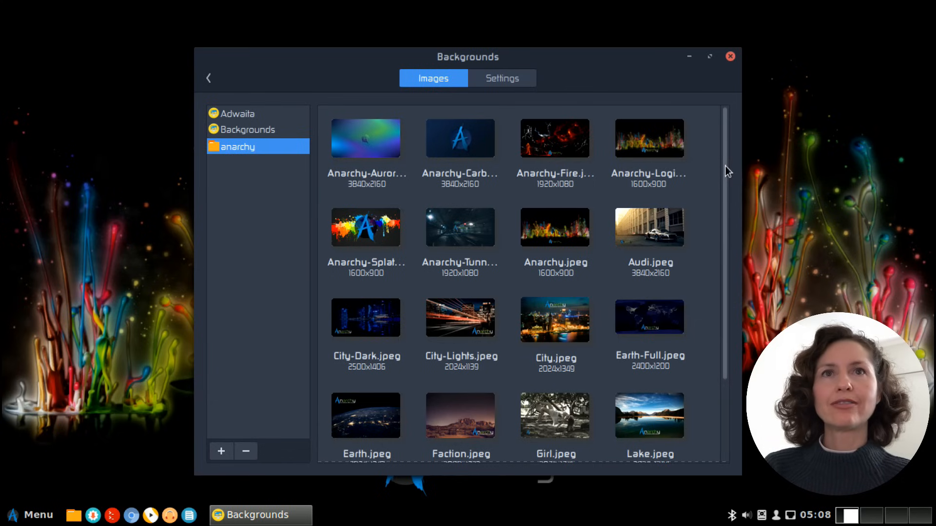
drag(725, 166, 718, 268)
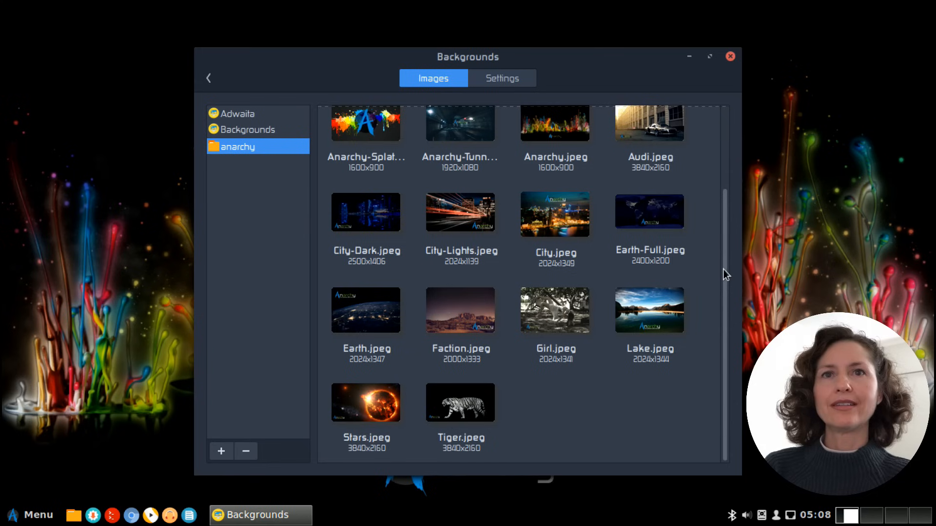
scroll(723, 270, up, 2)
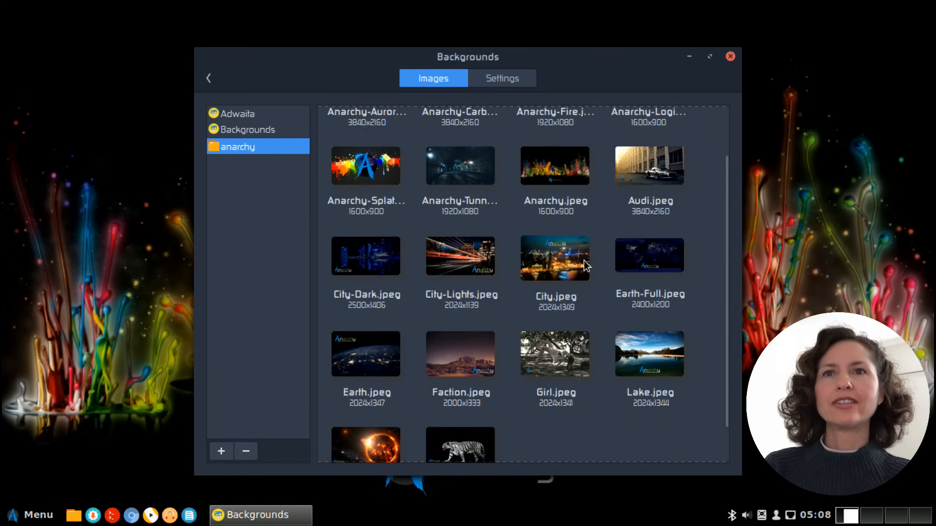
click(655, 353)
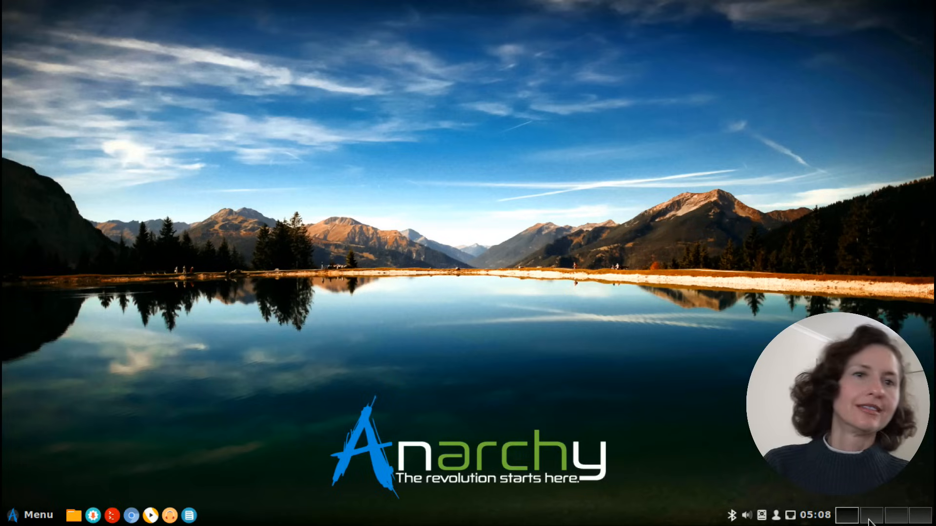
Launch Chromium, try switching to workspace 2 and back to workspace 1, and close the browser
click(131, 516)
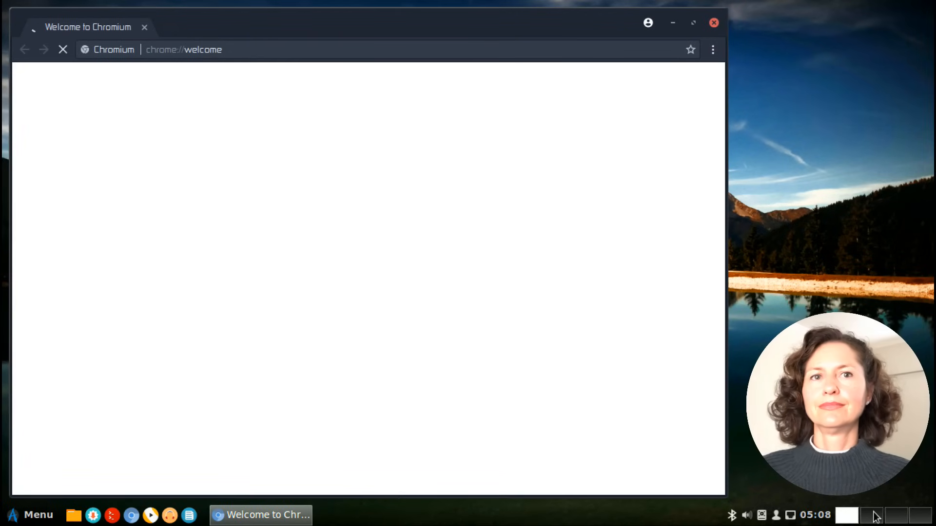
click(871, 519)
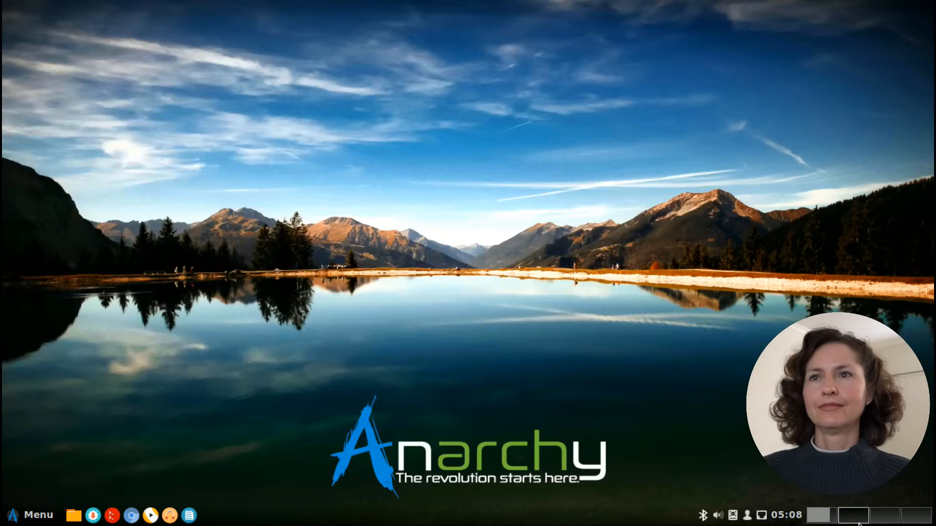
click(823, 520)
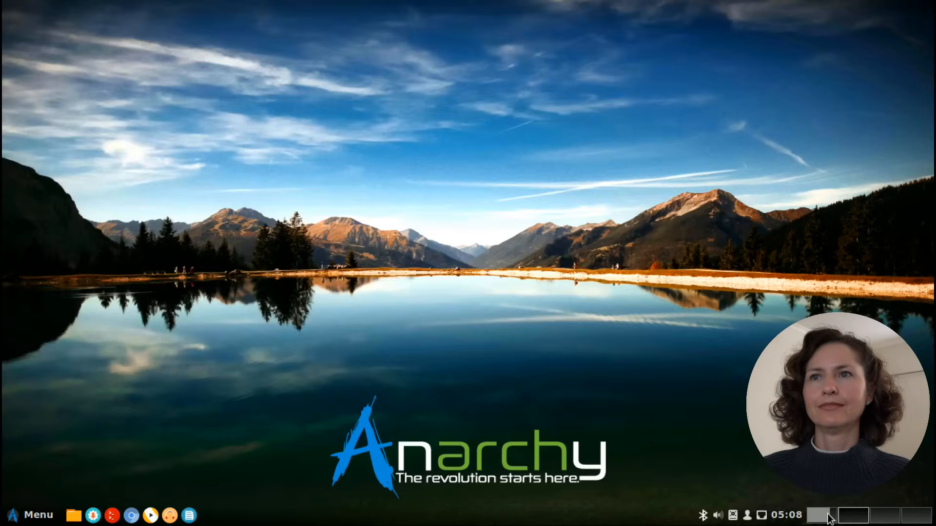
click(831, 517)
click(846, 519)
click(821, 515)
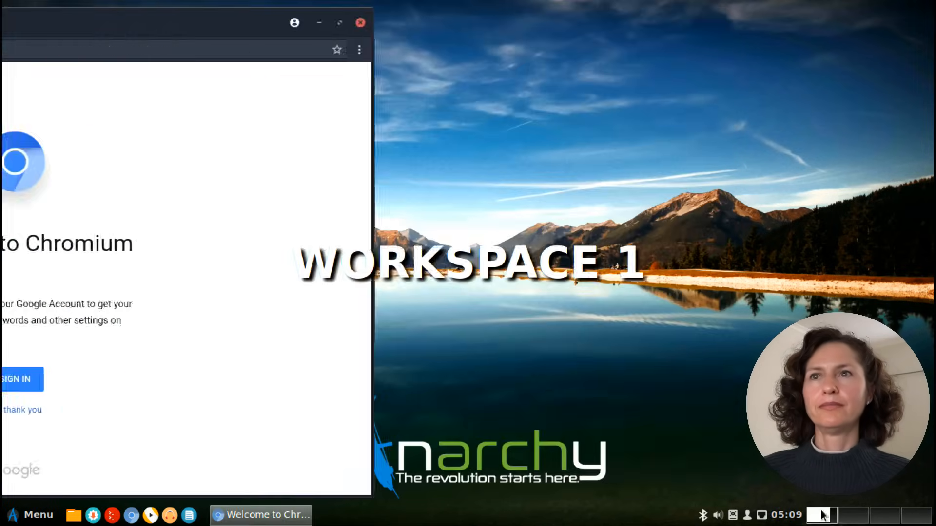
click(711, 24)
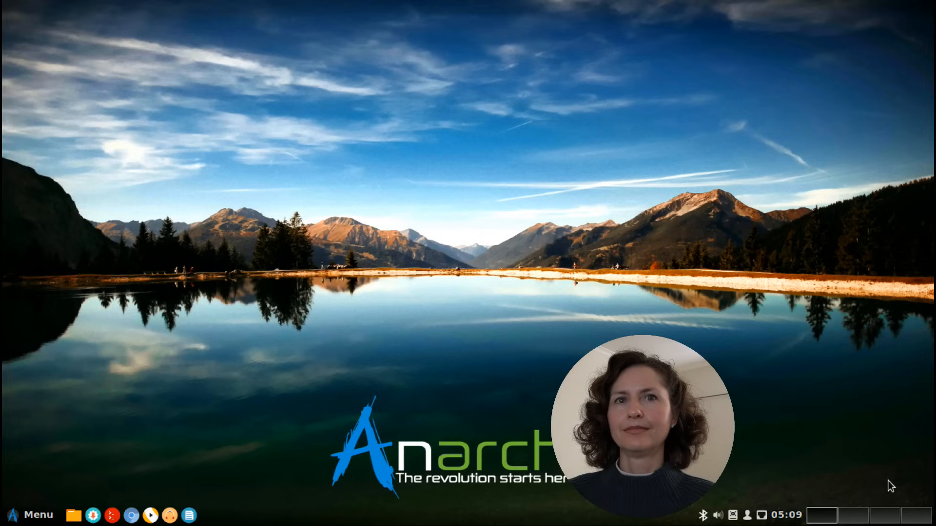
Remove the extra workspaces until only one remains, and remove the Workspace switcher applet from the desktop panel
right_click(881, 518)
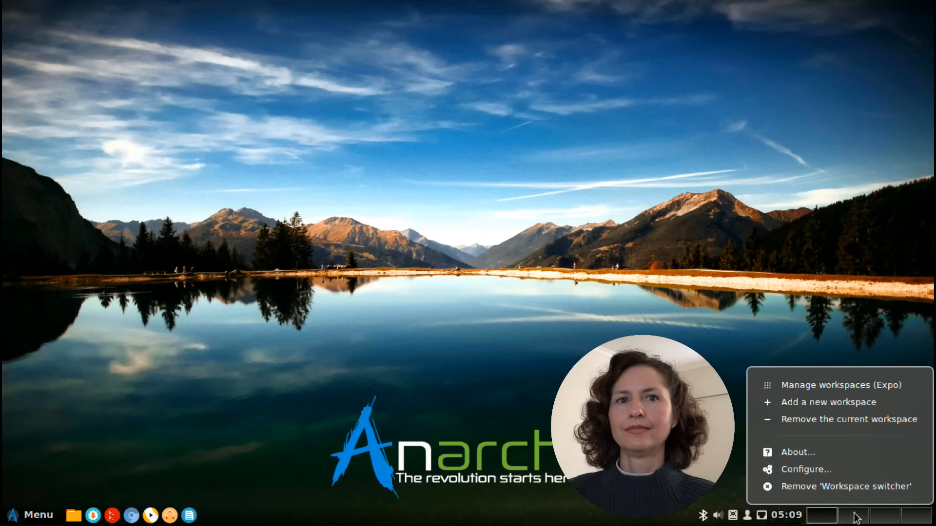
click(913, 333)
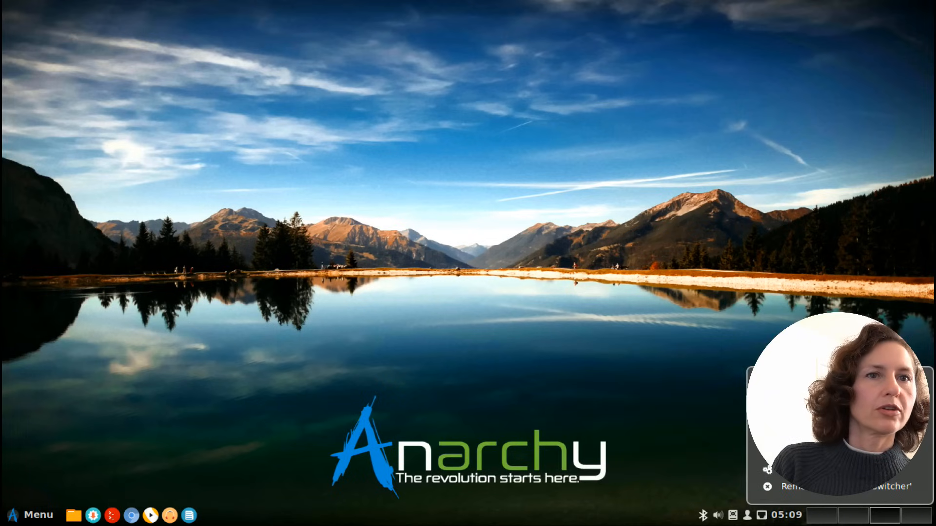
click(848, 421)
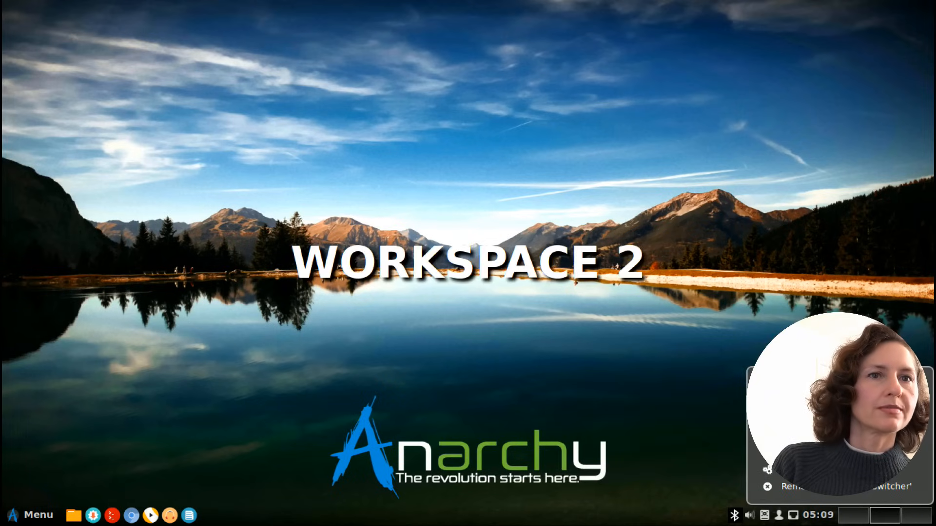
click(848, 420)
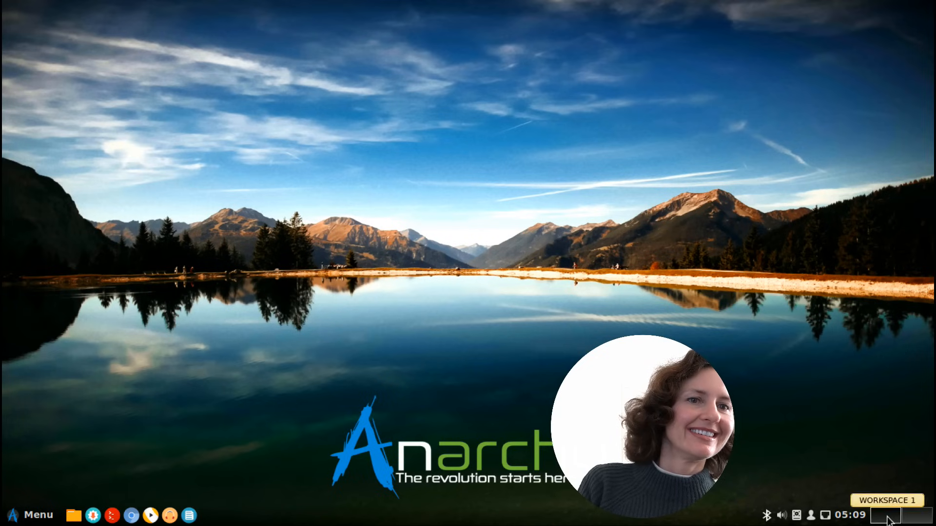
right_click(897, 519)
click(841, 419)
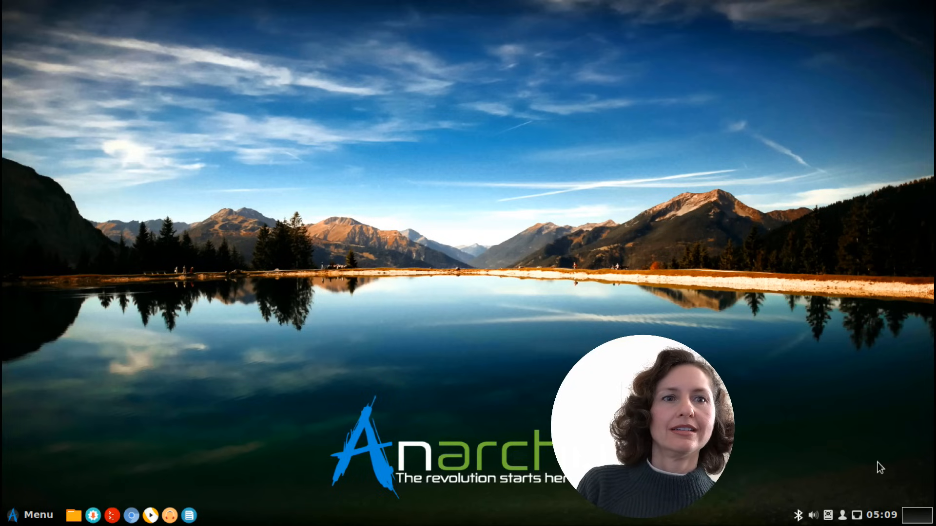
right_click(918, 518)
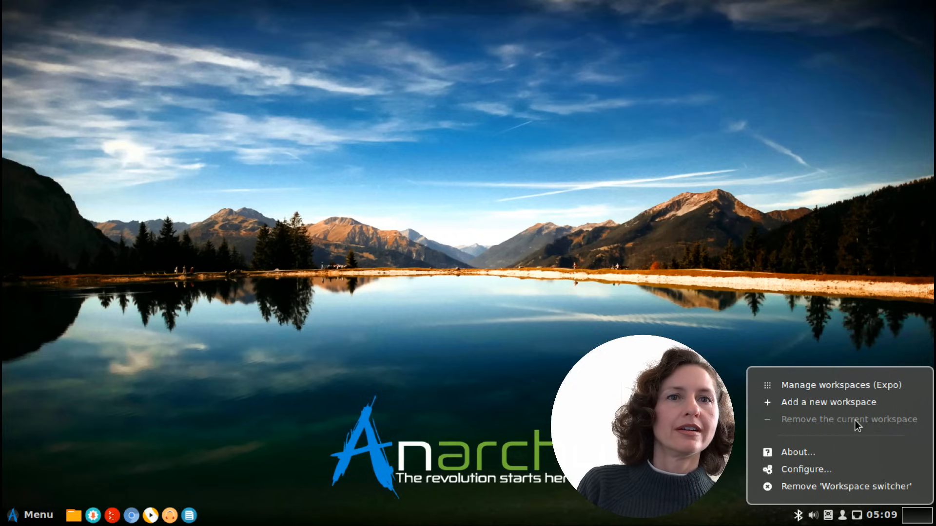
click(828, 490)
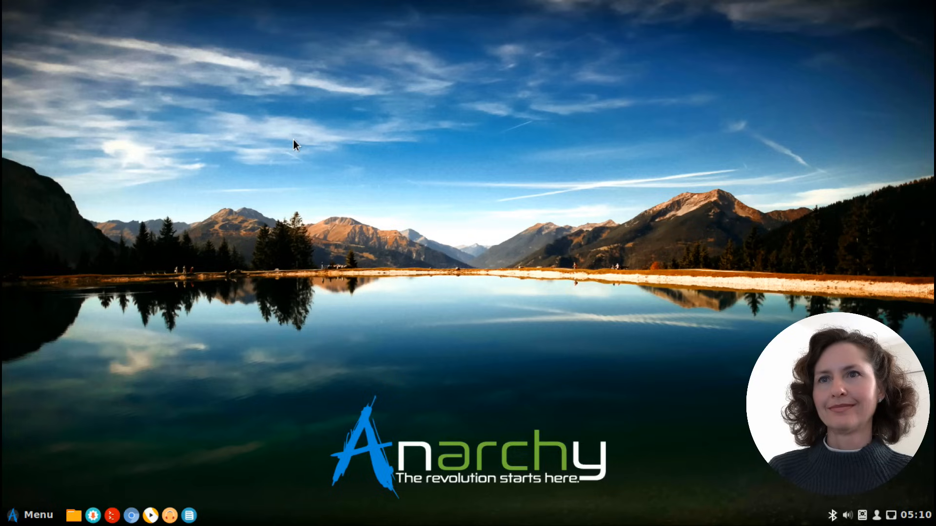
Open a terminal window
click(136, 511)
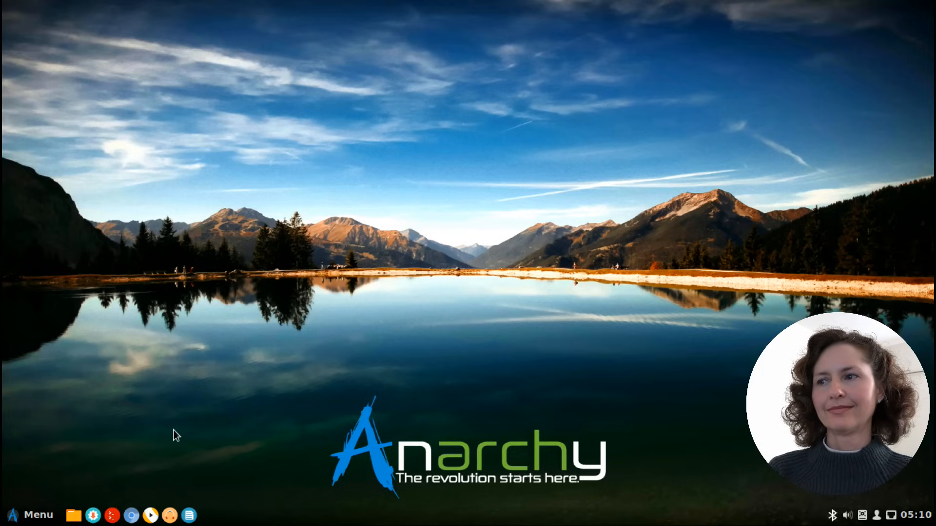
click(47, 521)
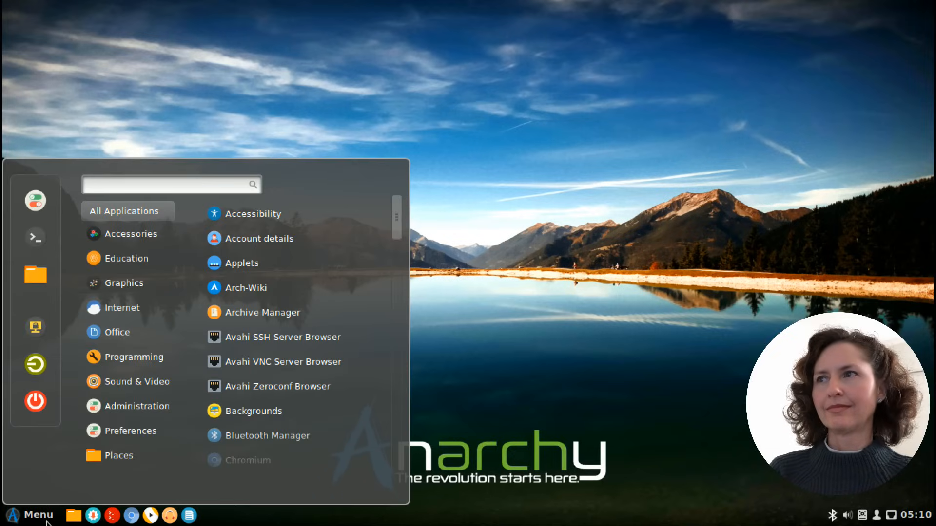
click(31, 239)
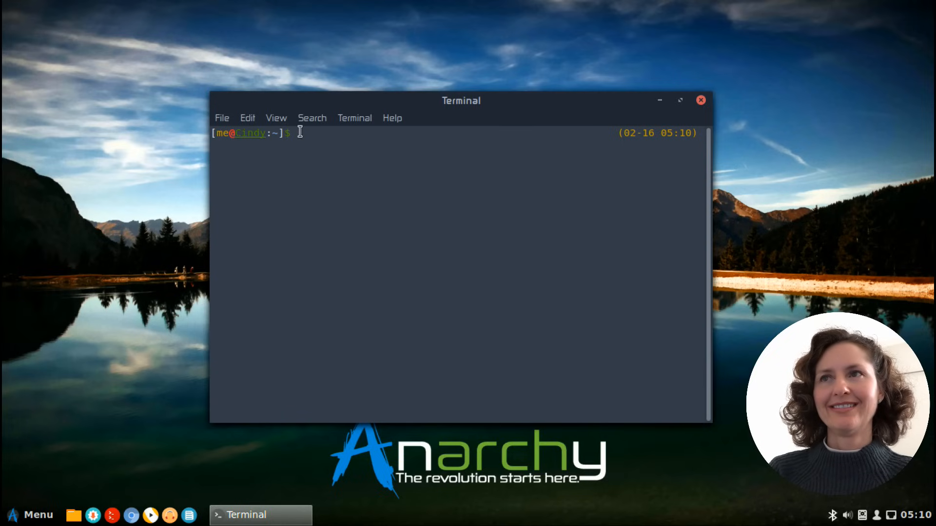
text(sudo )
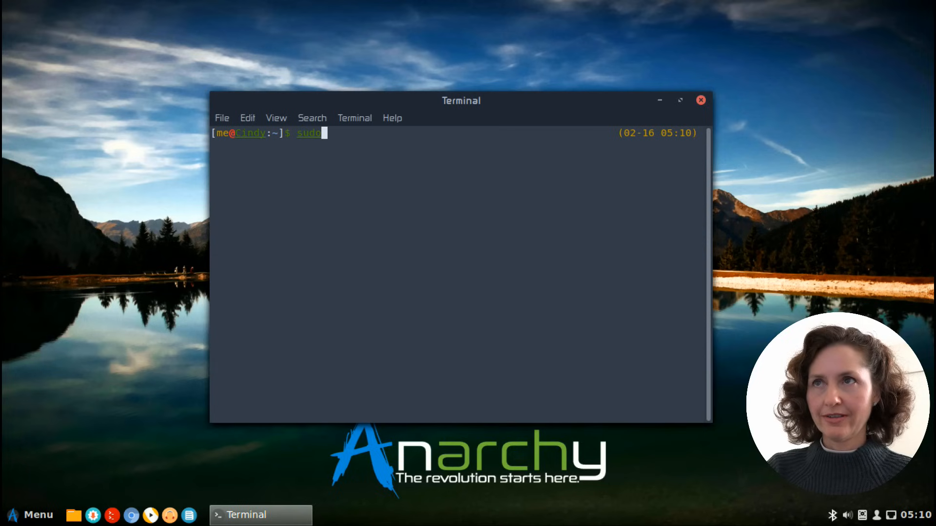
text(pacman)
key(Return)
key(Return)
text(sudo pacman)
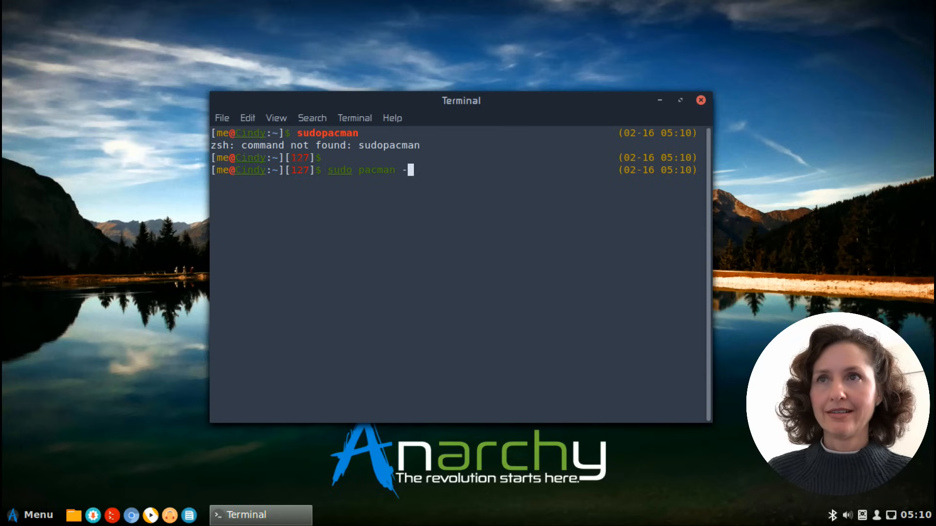
Start installing Firefox with the command sudo pacman -S firefox, and authorise it with the account password
text(-S )
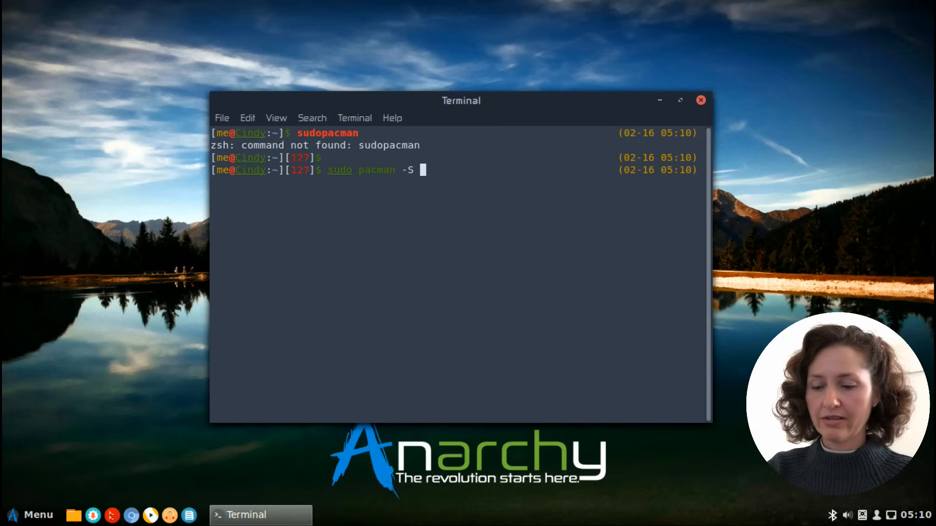
text(firefox)
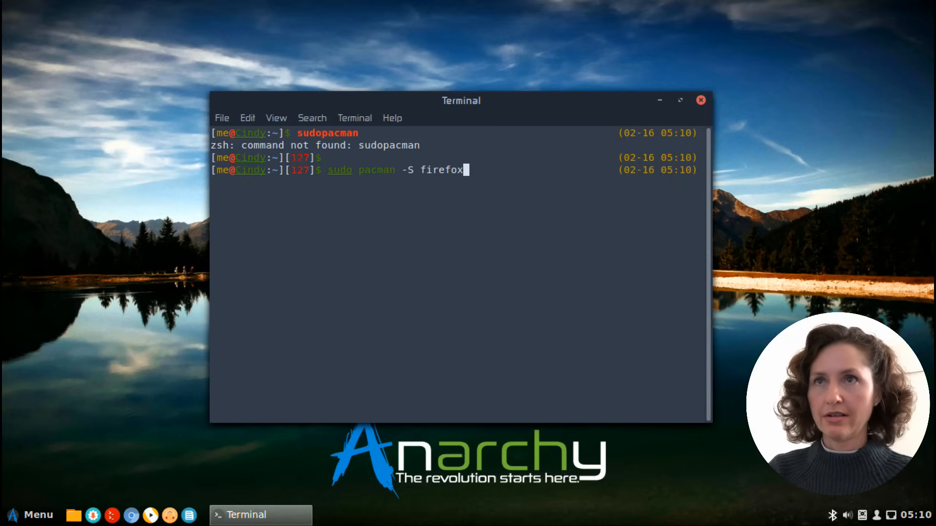
key(Return)
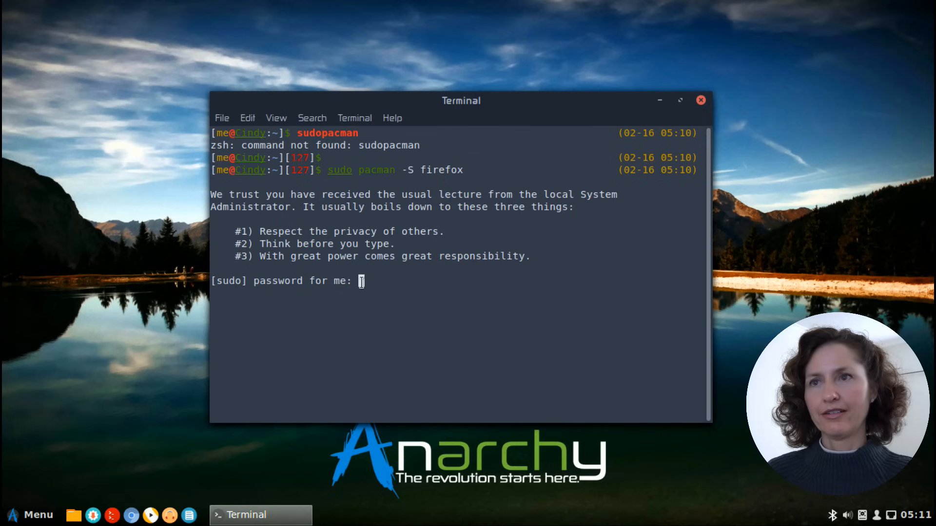
key(Return)
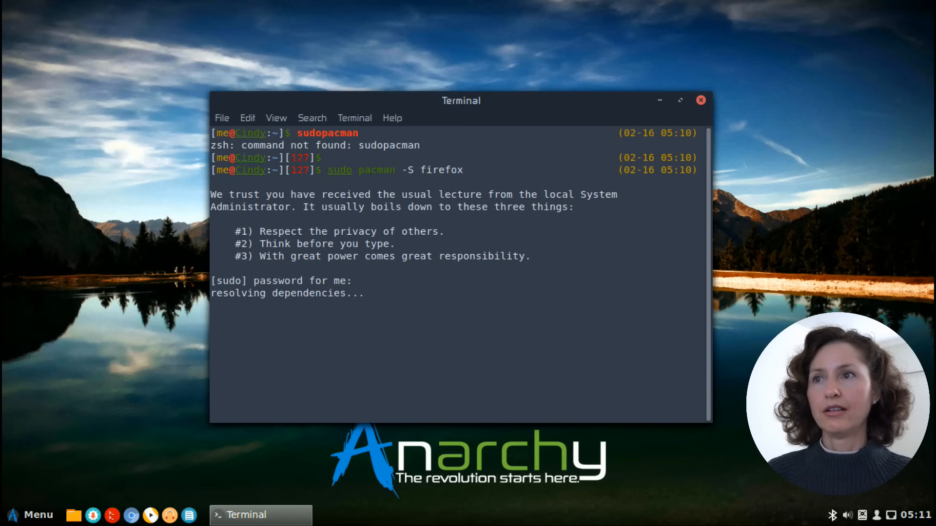
Confirm the installation of the Firefox packages and launch Firefox once pacman has completed
key(Return)
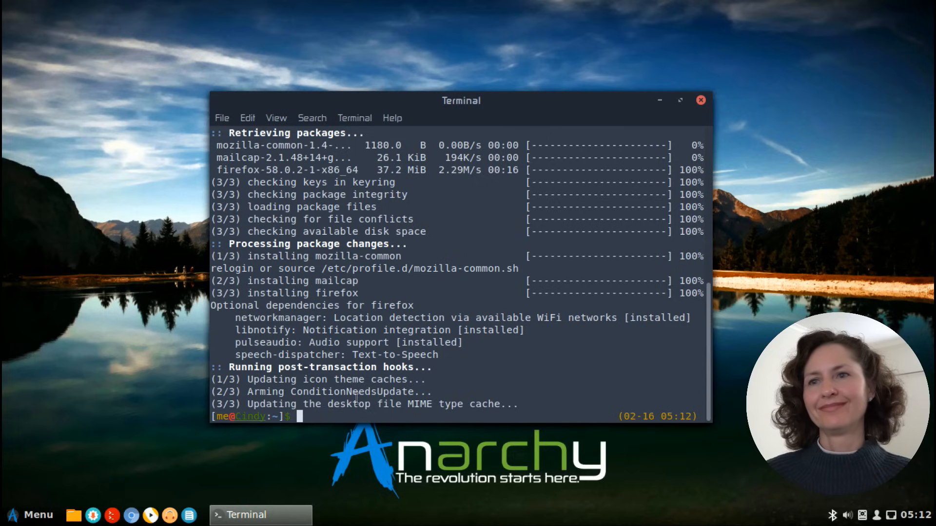
click(22, 515)
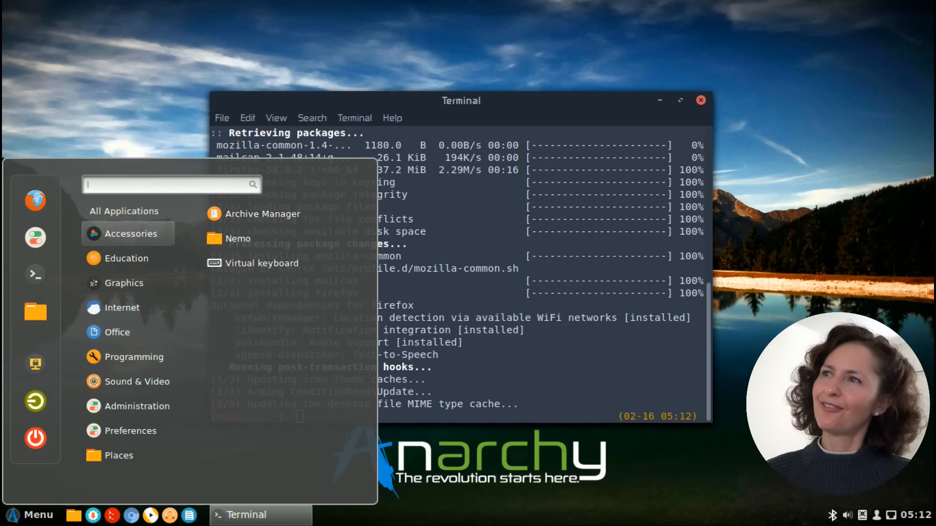
click(37, 200)
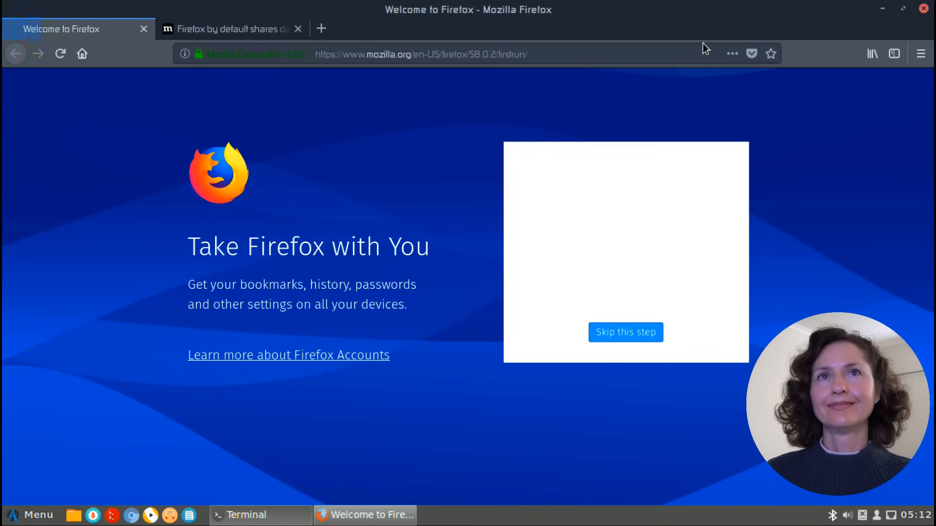
Close the second Firefox tab about default data sharing, restore the maximized browser window, and close both Firefox and the terminal
click(297, 29)
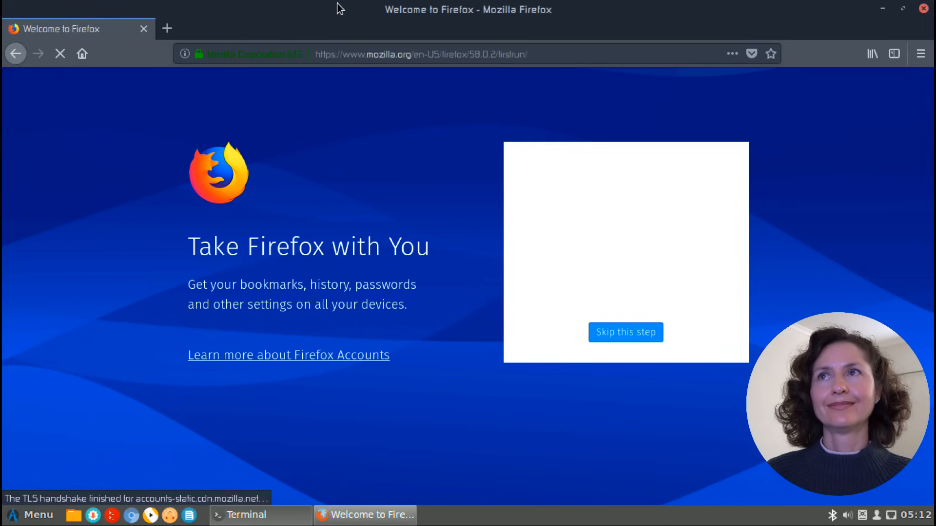
double_click(339, 9)
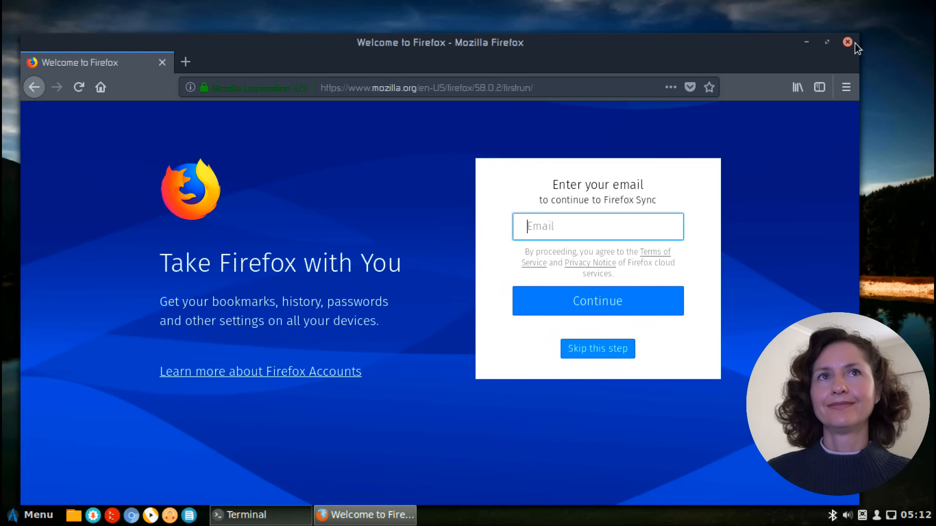
click(848, 43)
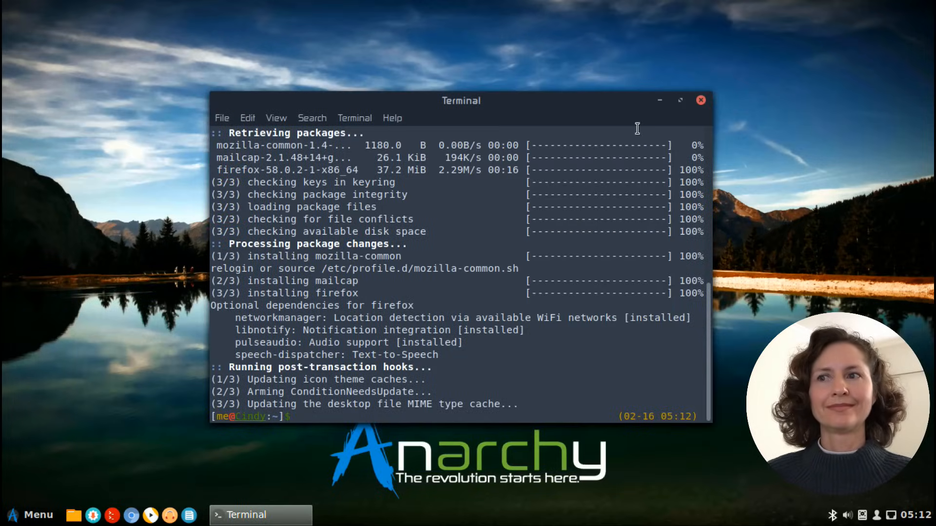
click(700, 100)
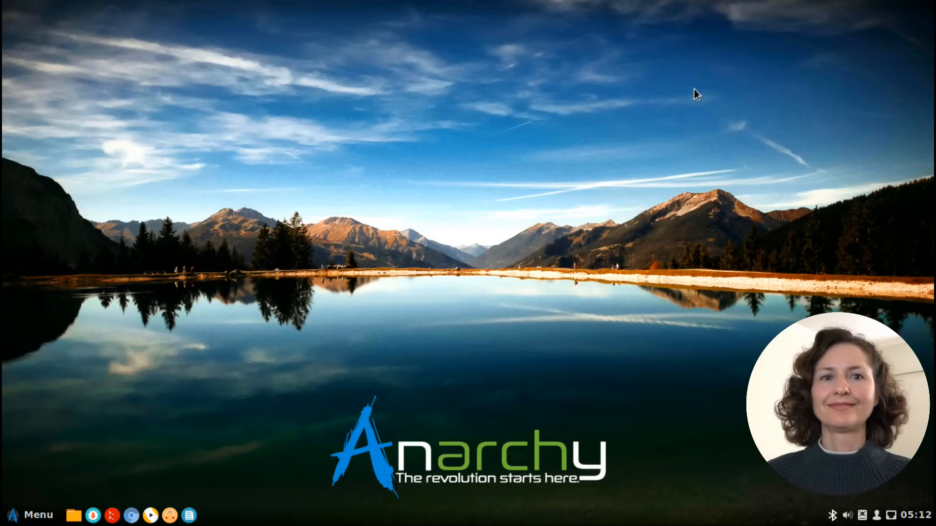